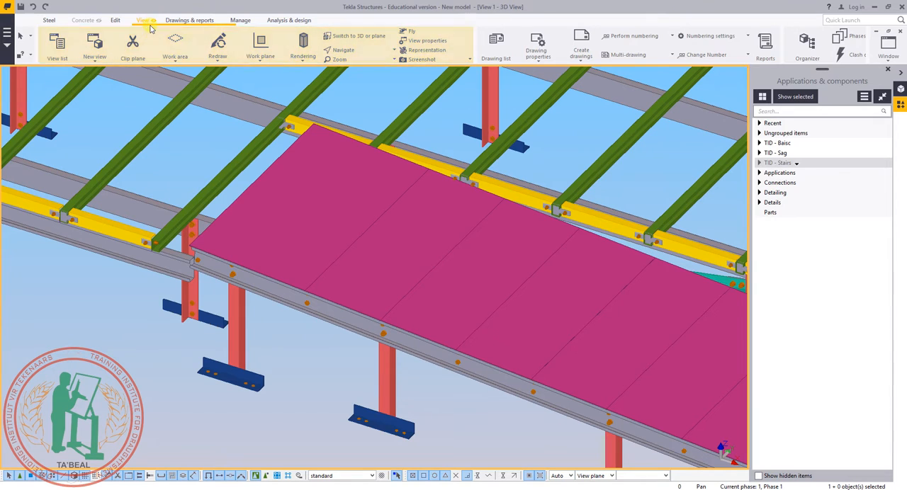
Add a second row to the object representation settings and open the object group definition for the first row.
{"action": "left_click", "coordinate": [430, 52]}
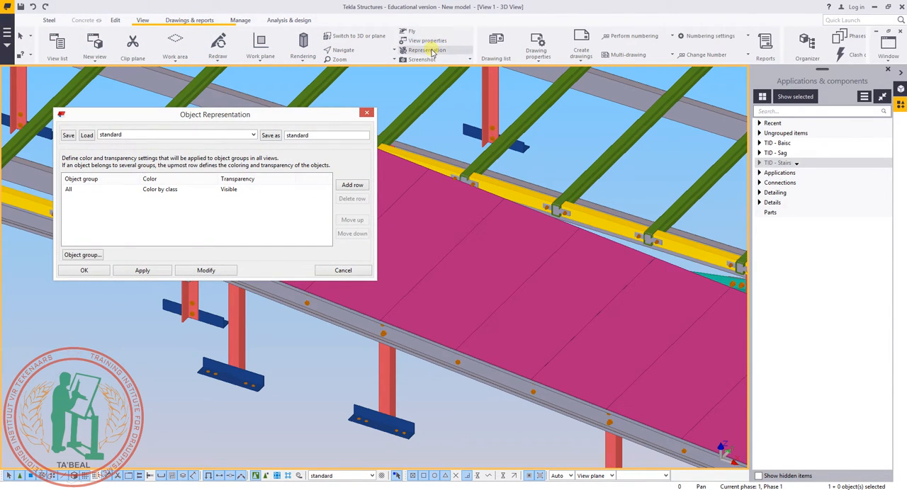
{"action": "left_click_drag", "start_coordinate": [303, 119], "coordinate": [260, 83]}
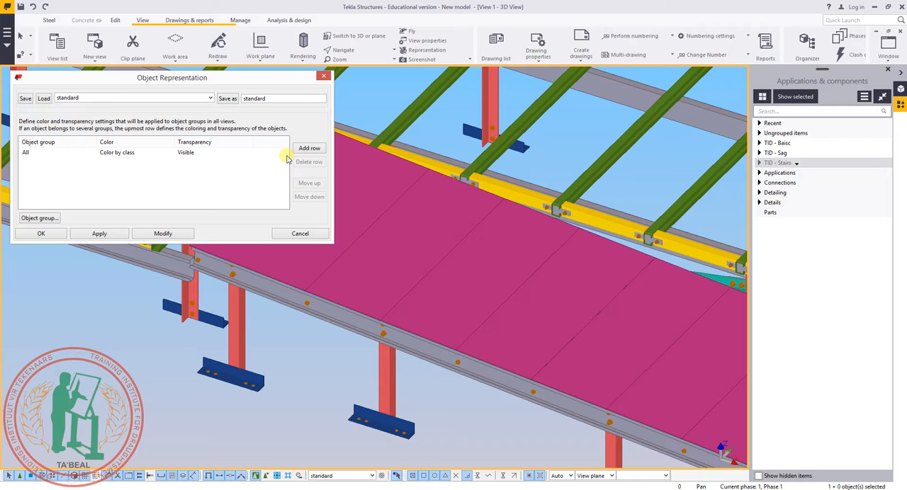
{"action": "middle_click_drag", "start_coordinate": [461, 174], "coordinate": [530, 197]}
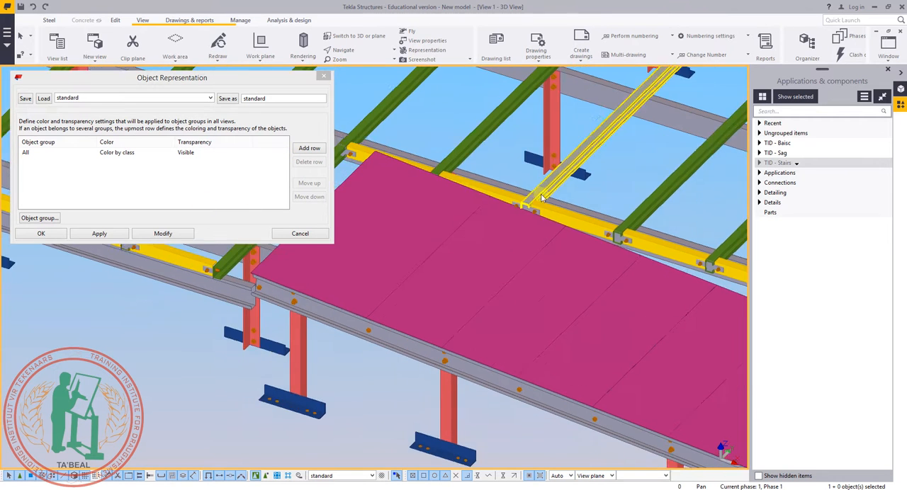
{"action": "scroll", "coordinate": [528, 198], "scroll_direction": "down", "scroll_amount": 3}
{"action": "scroll", "coordinate": [418, 230], "scroll_direction": "up", "scroll_amount": 3}
{"action": "middle_click_drag", "start_coordinate": [418, 230], "coordinate": [475, 241]}
{"action": "scroll", "coordinate": [466, 243], "scroll_direction": "up", "scroll_amount": 3}
{"action": "scroll", "coordinate": [453, 270], "scroll_direction": "down", "scroll_amount": 5}
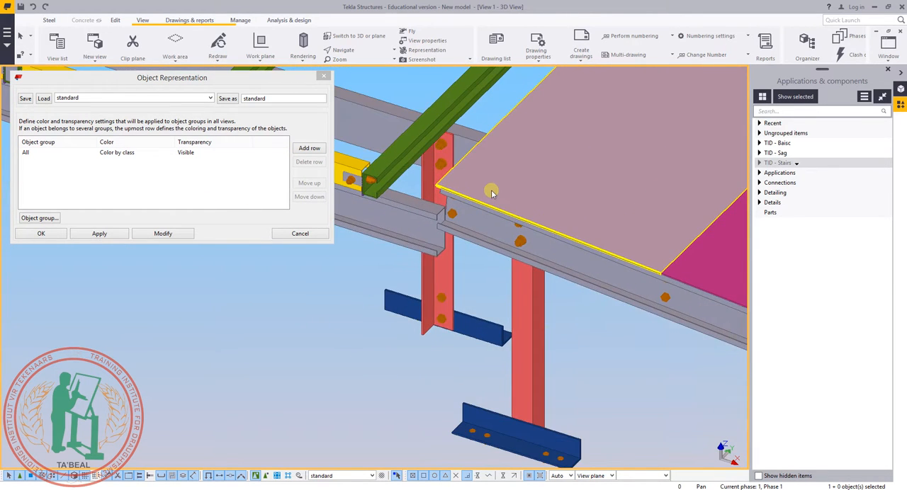
{"action": "scroll", "coordinate": [437, 268], "scroll_direction": "up", "scroll_amount": 6}
{"action": "scroll", "coordinate": [437, 268], "scroll_direction": "down", "scroll_amount": 3}
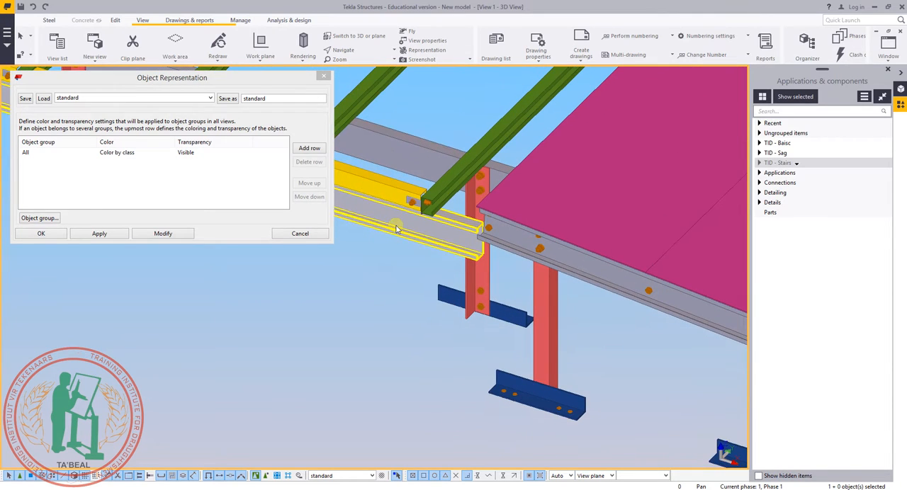
{"action": "left_click", "coordinate": [309, 149]}
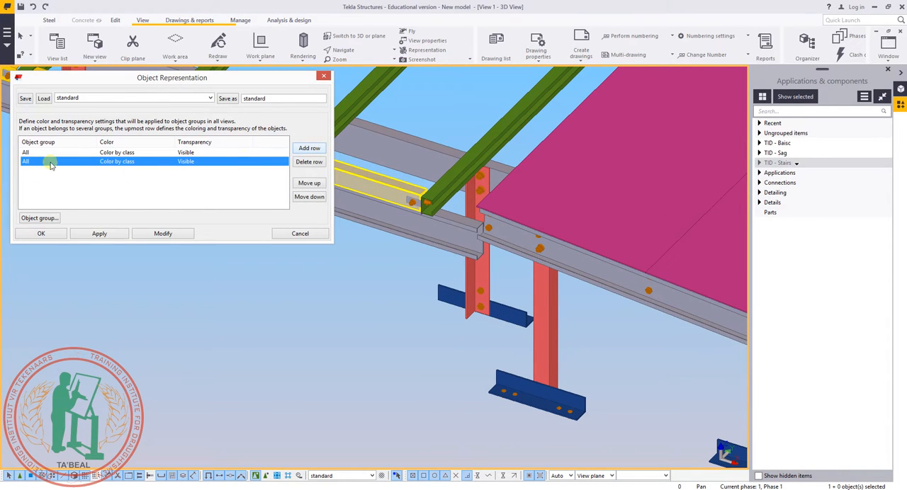
{"action": "left_click", "coordinate": [71, 162]}
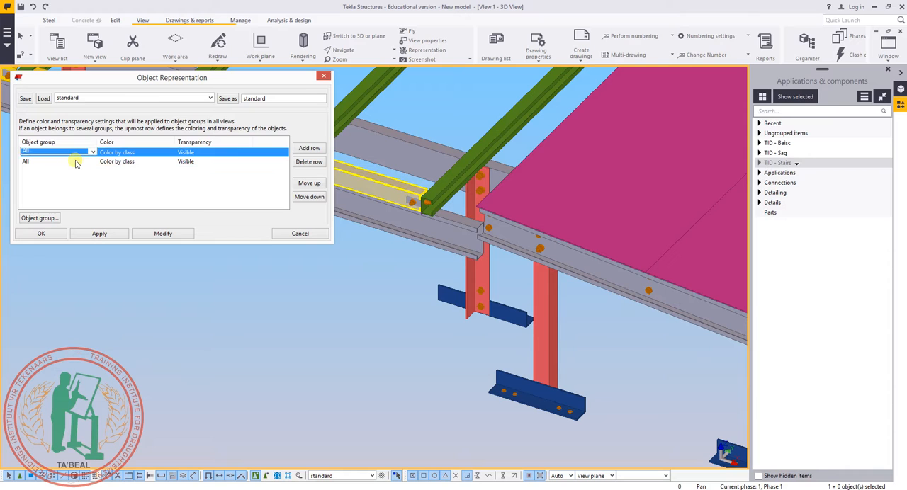
{"action": "left_click", "coordinate": [39, 219]}
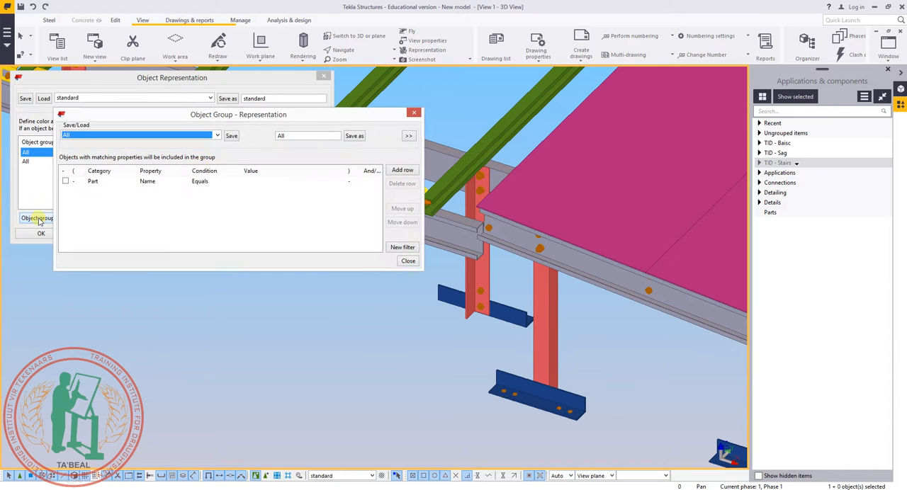
Look through the list of saved object groups for the representation settings.
{"action": "left_click", "coordinate": [209, 137]}
{"action": "scroll", "coordinate": [189, 196], "scroll_direction": "down", "scroll_amount": 4}
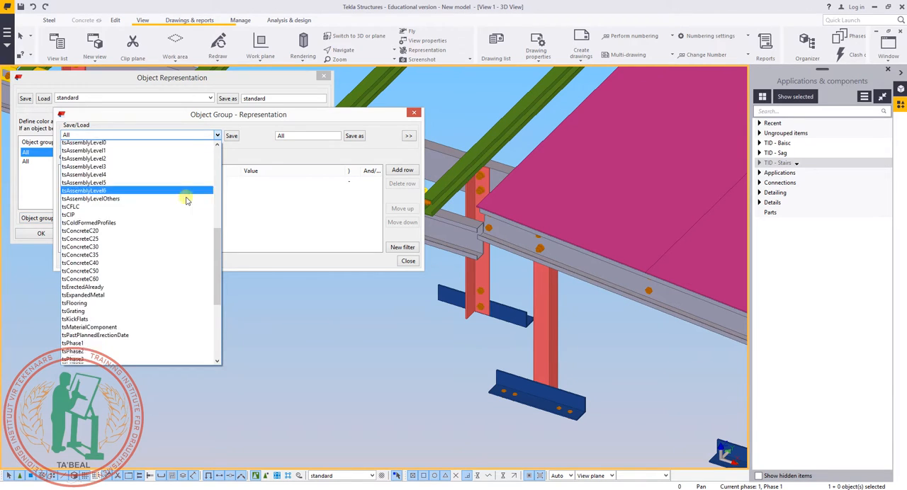
{"action": "scroll", "coordinate": [172, 241], "scroll_direction": "down", "scroll_amount": 5}
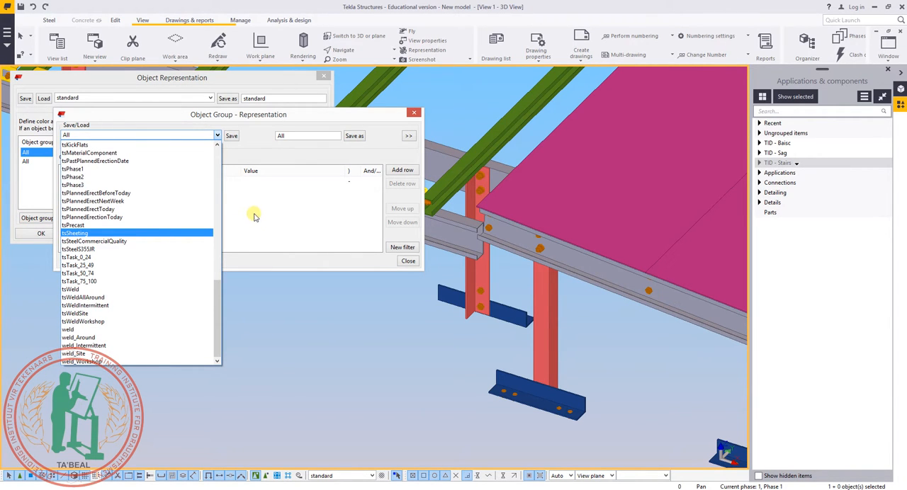
{"action": "scroll", "coordinate": [145, 208], "scroll_direction": "up", "scroll_amount": 8}
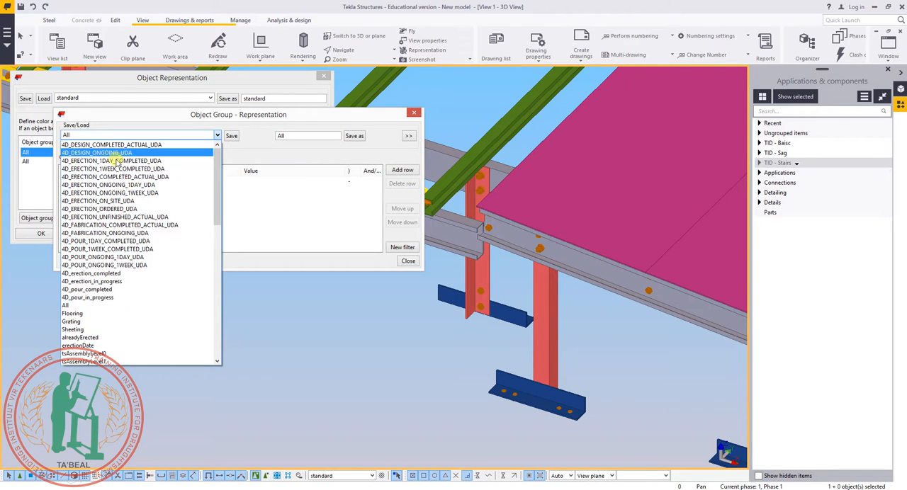
{"action": "left_click", "coordinate": [281, 201]}
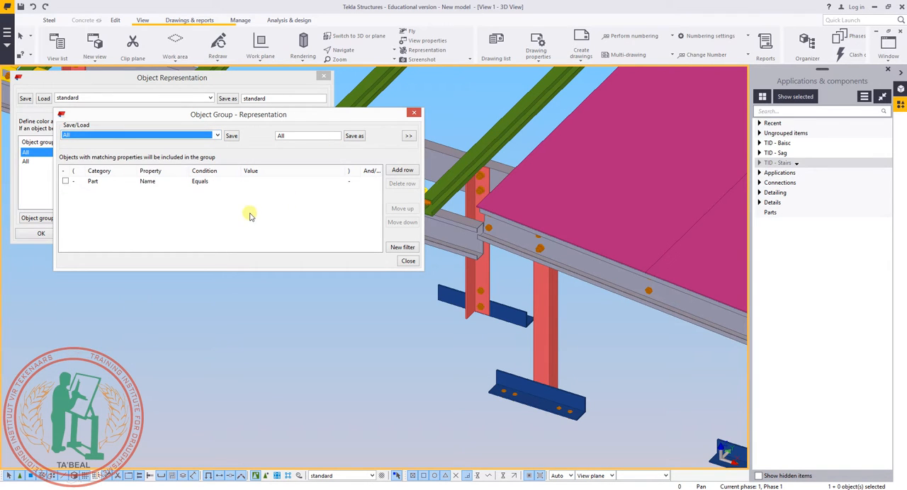
{"action": "left_click", "coordinate": [272, 197]}
Set the group filter to part name equals VASTRAP by picking the name from a magenta floor plate in the model.
{"action": "middle_click_drag", "start_coordinate": [574, 256], "coordinate": [433, 398]}
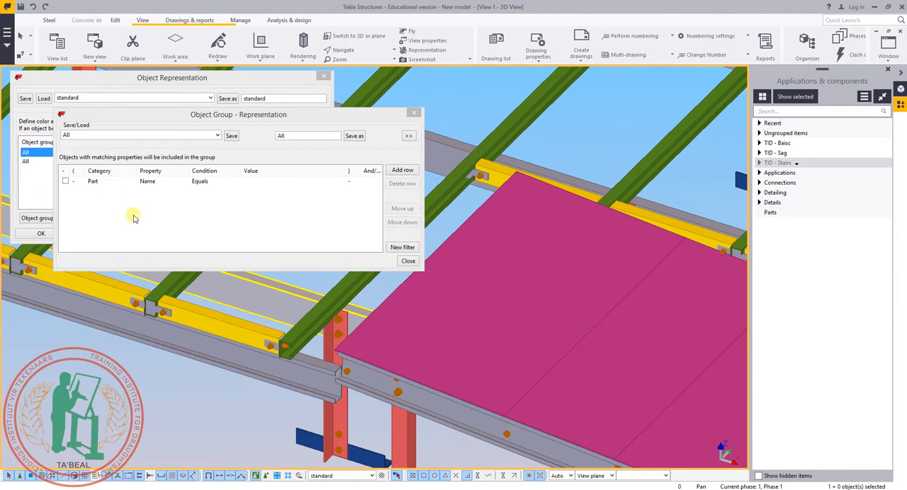
{"action": "left_click", "coordinate": [154, 220]}
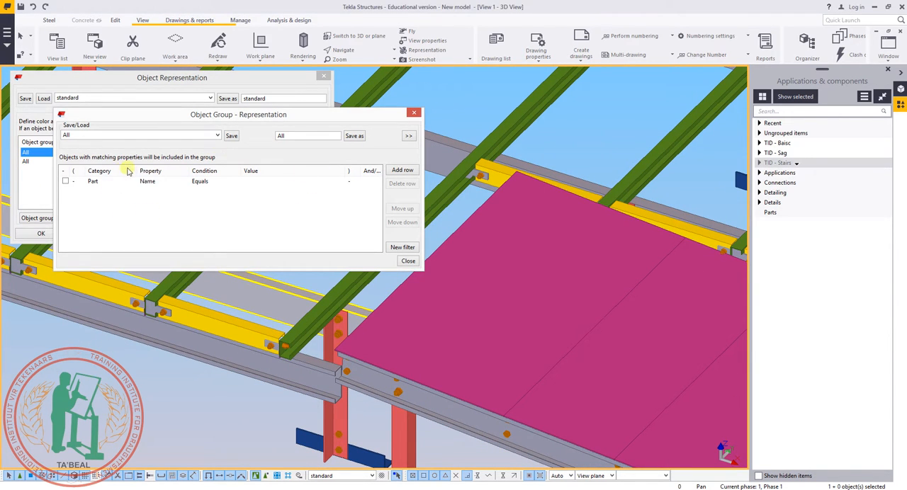
{"action": "left_click", "coordinate": [309, 183]}
{"action": "left_click", "coordinate": [287, 182]}
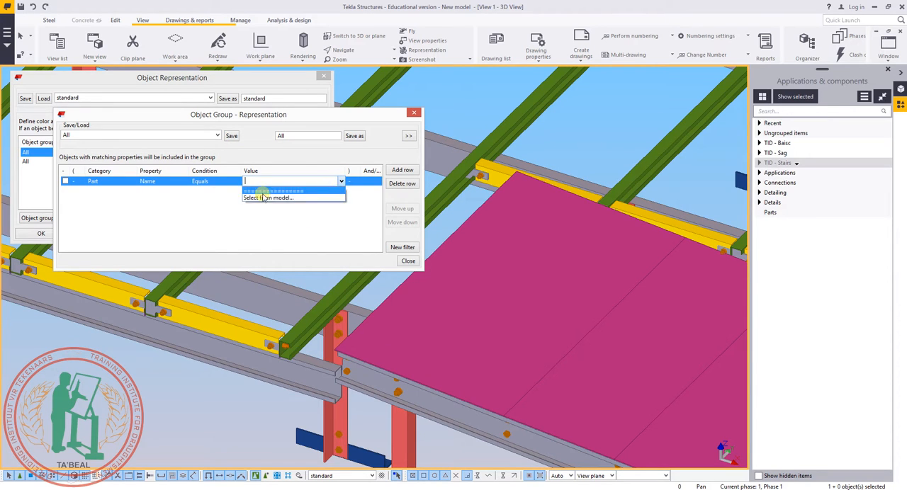
{"action": "left_click", "coordinate": [265, 198]}
{"action": "left_click", "coordinate": [528, 254]}
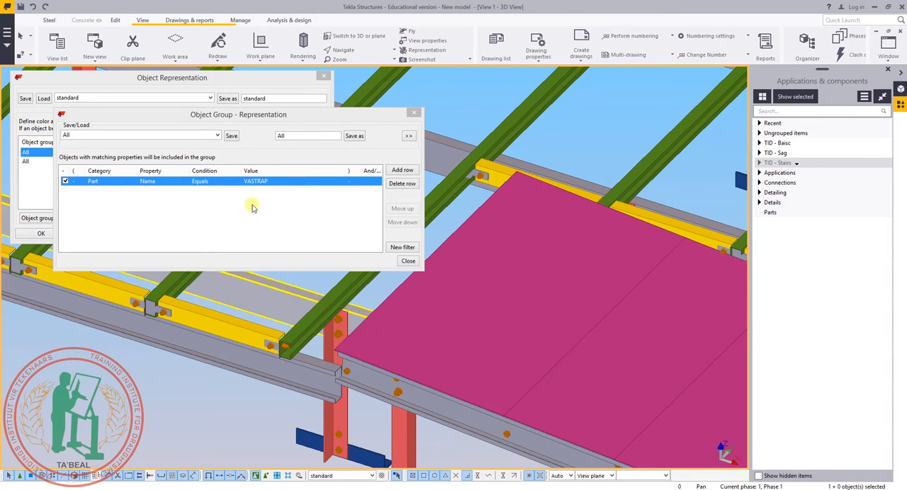
Save the filter as a new object group named VASTRAP and close the group definition.
{"action": "left_click", "coordinate": [294, 138]}
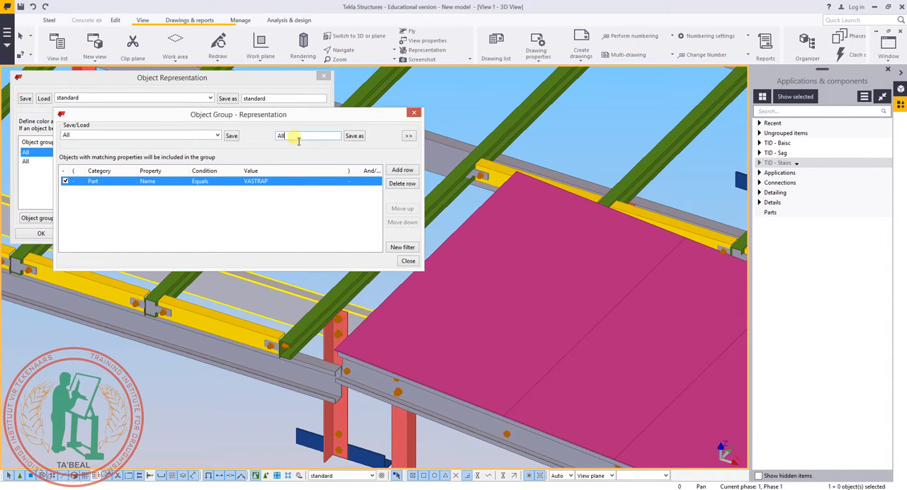
{"action": "left_click", "coordinate": [276, 182]}
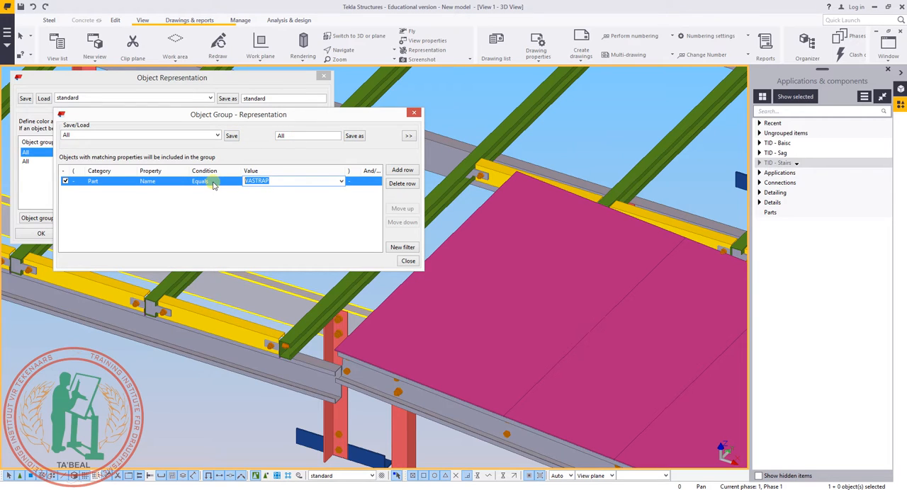
{"action": "left_click", "coordinate": [308, 139]}
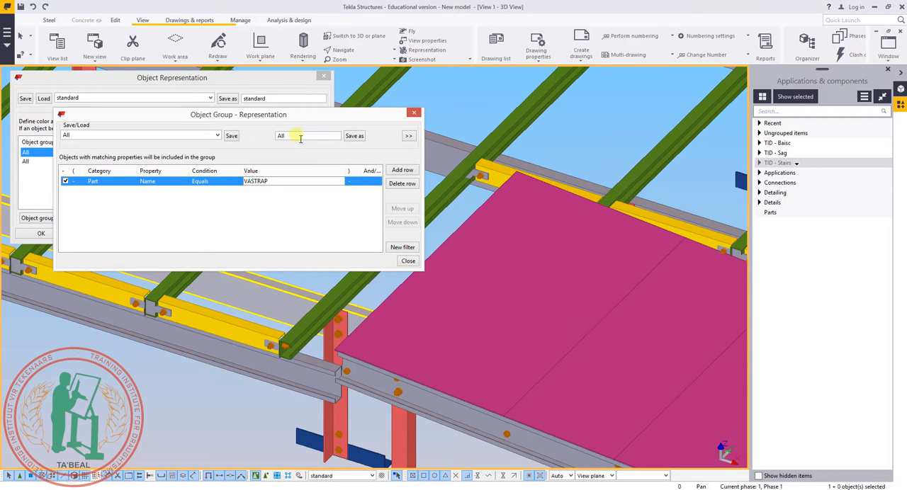
{"action": "double_click", "coordinate": [301, 139]}
{"action": "type", "text": "VASTRAP"}
{"action": "left_click", "coordinate": [355, 137]}
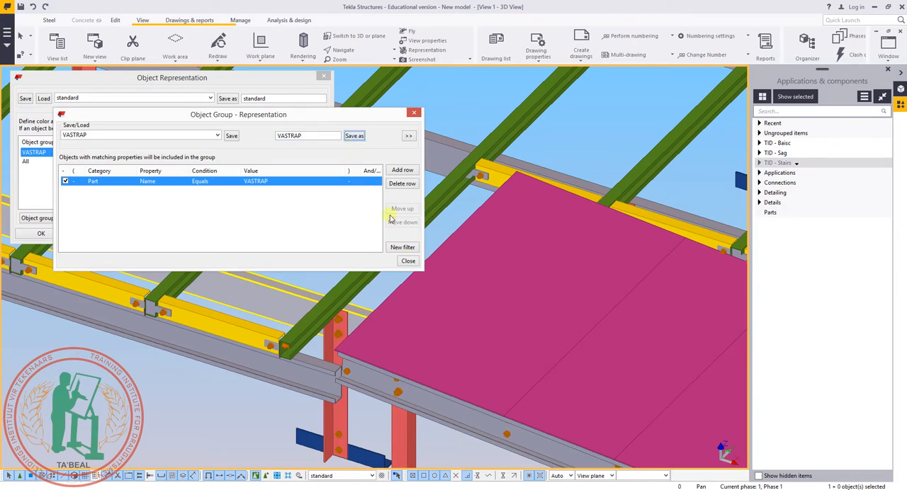
{"action": "left_click", "coordinate": [411, 263]}
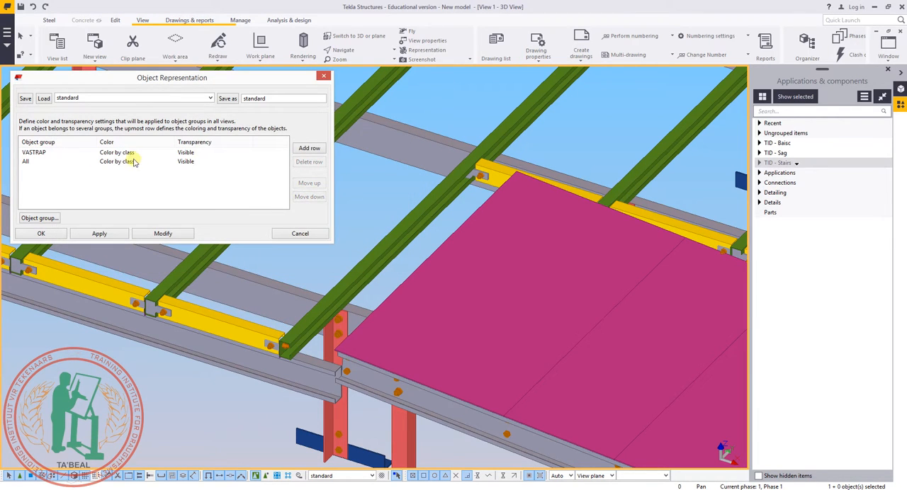
Set the VASTRAP group's transparency to 70% transparent and apply it to the model view.
{"action": "left_click", "coordinate": [191, 154]}
{"action": "left_click", "coordinate": [193, 153]}
{"action": "left_click", "coordinate": [196, 151]}
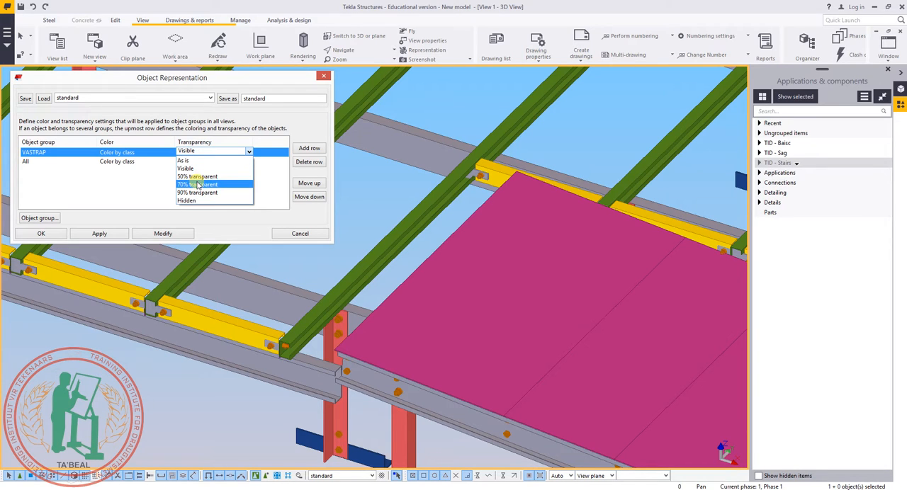
{"action": "left_click", "coordinate": [198, 185]}
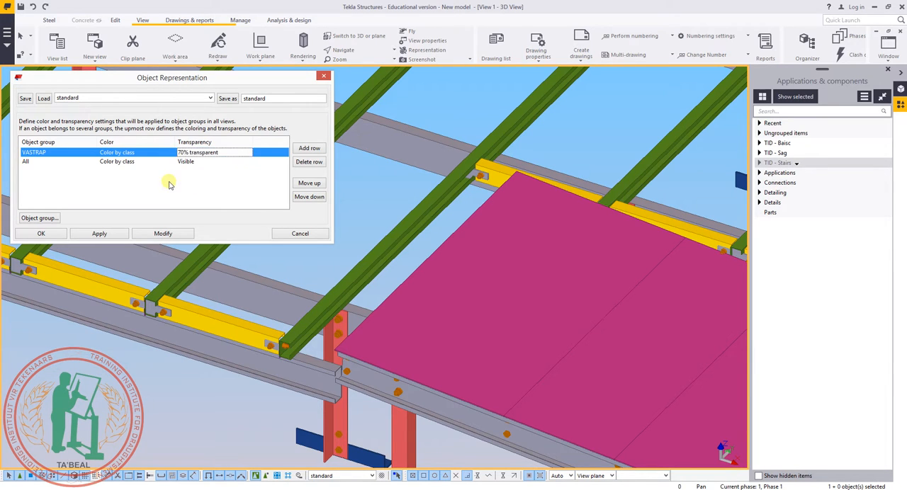
{"action": "left_click", "coordinate": [157, 237]}
Inspect the VASTRAP floor plates and the framing beneath them from several angles, including the corner and the end of the walkway.
{"action": "key", "text": "Home"}
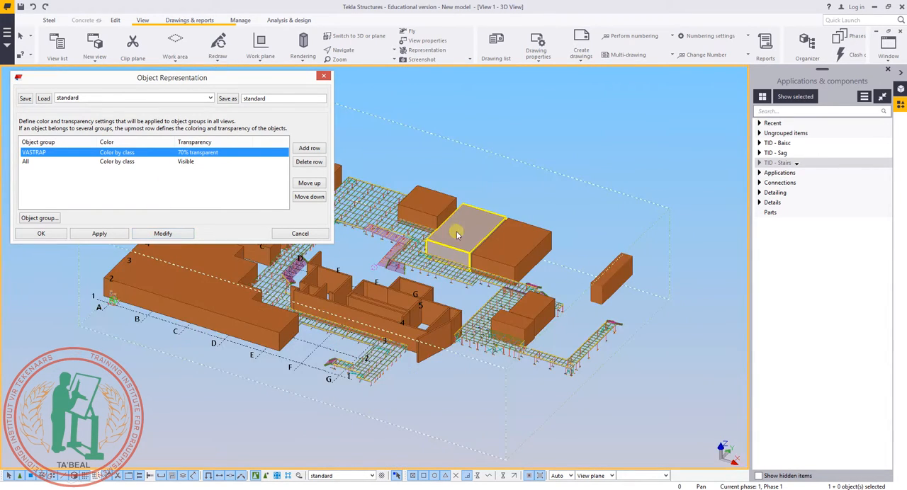
{"action": "scroll", "coordinate": [457, 236], "scroll_direction": "up", "scroll_amount": 10}
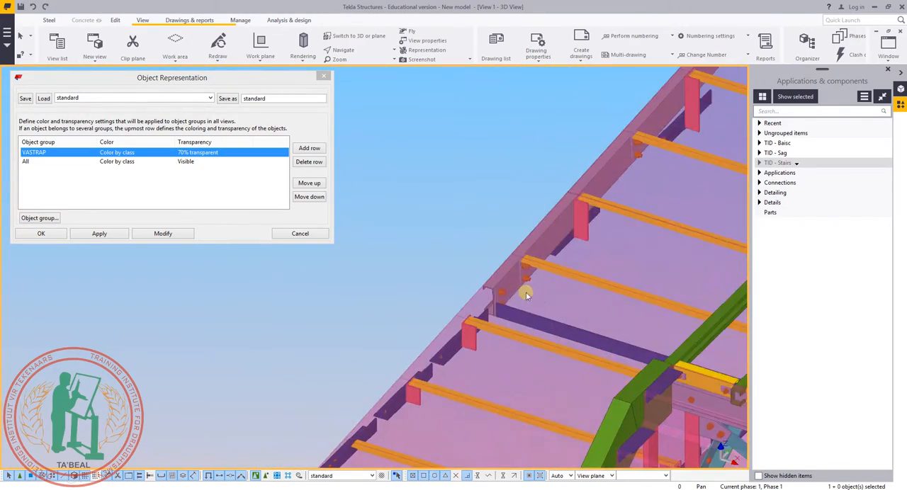
{"action": "scroll", "coordinate": [526, 295], "scroll_direction": "up", "scroll_amount": 3}
{"action": "middle_click_drag", "start_coordinate": [363, 317], "coordinate": [529, 317], "text": "ctrl"}
{"action": "right_click", "coordinate": [466, 262]}
{"action": "left_click", "coordinate": [493, 270]}
{"action": "scroll", "coordinate": [499, 278], "scroll_direction": "down", "scroll_amount": 2}
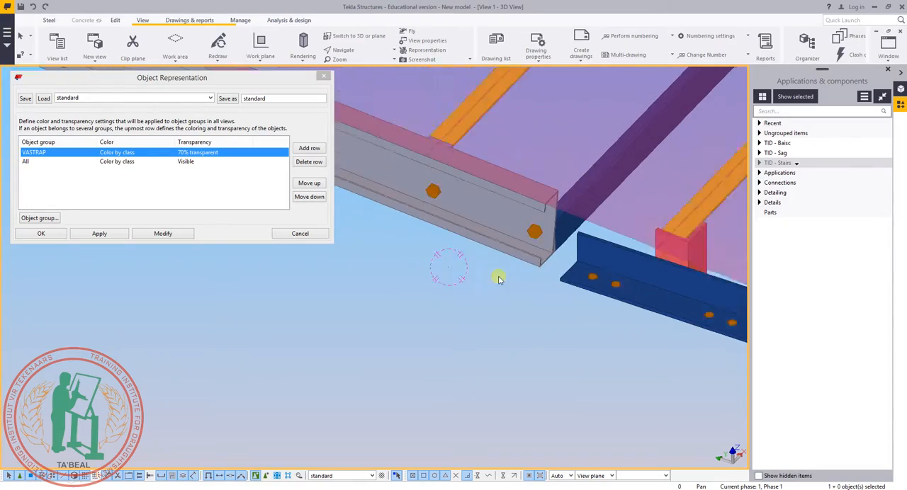
{"action": "scroll", "coordinate": [489, 255], "scroll_direction": "down", "scroll_amount": 3}
{"action": "middle_click_drag", "start_coordinate": [512, 259], "coordinate": [432, 273], "text": "ctrl"}
{"action": "middle_click_drag", "start_coordinate": [371, 202], "coordinate": [478, 374]}
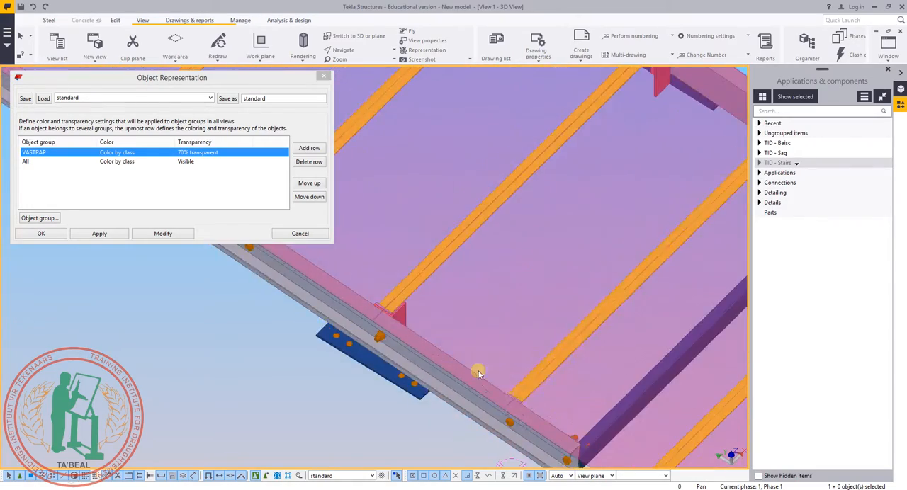
{"action": "scroll", "coordinate": [483, 374], "scroll_direction": "down", "scroll_amount": 4}
{"action": "middle_click_drag", "start_coordinate": [453, 234], "coordinate": [437, 197]}
{"action": "scroll", "coordinate": [484, 347], "scroll_direction": "up", "scroll_amount": 2}
{"action": "scroll", "coordinate": [511, 251], "scroll_direction": "down", "scroll_amount": 2}
{"action": "middle_click_drag", "start_coordinate": [511, 250], "coordinate": [471, 259]}
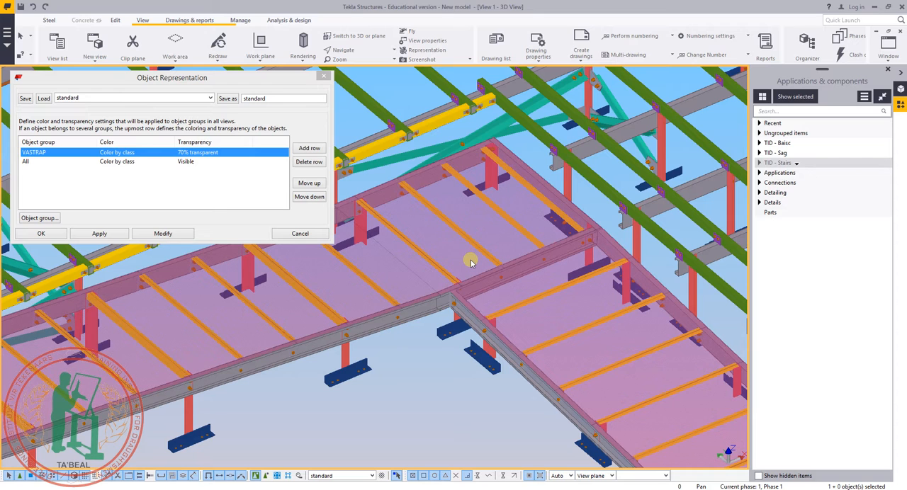
{"action": "middle_click_drag", "start_coordinate": [542, 264], "coordinate": [539, 310]}
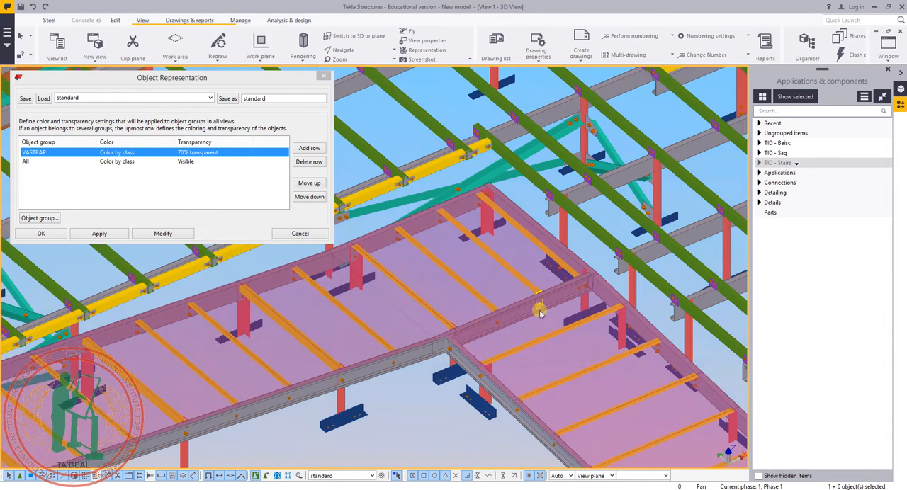
{"action": "scroll", "coordinate": [525, 306], "scroll_direction": "down", "scroll_amount": 2}
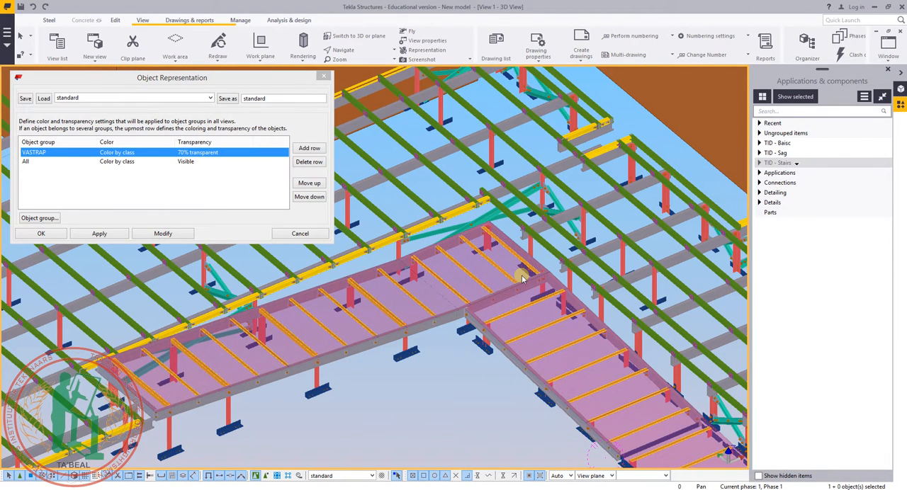
{"action": "scroll", "coordinate": [521, 278], "scroll_direction": "up", "scroll_amount": 4}
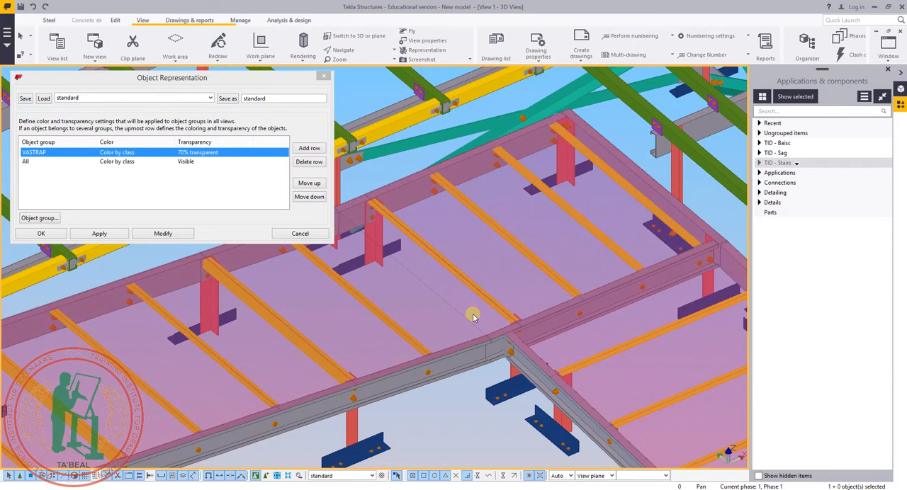
{"action": "scroll", "coordinate": [479, 283], "scroll_direction": "down", "scroll_amount": 5}
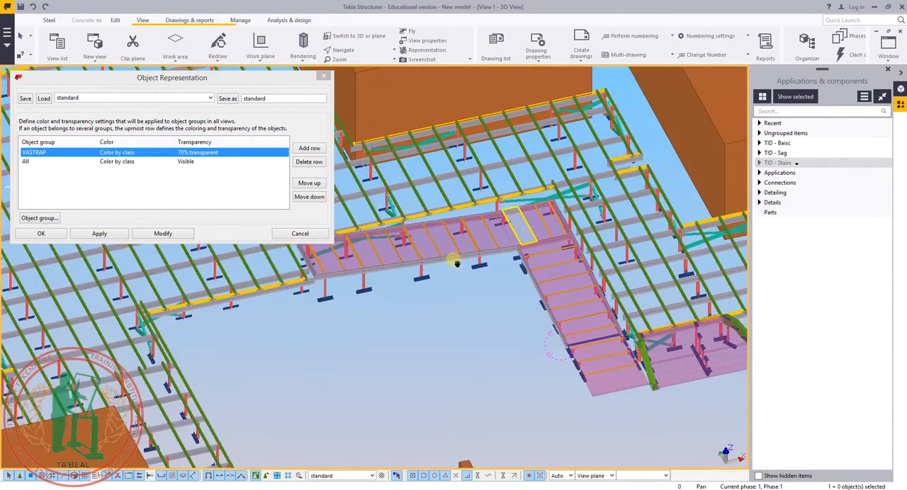
{"action": "scroll", "coordinate": [517, 265], "scroll_direction": "up", "scroll_amount": 10}
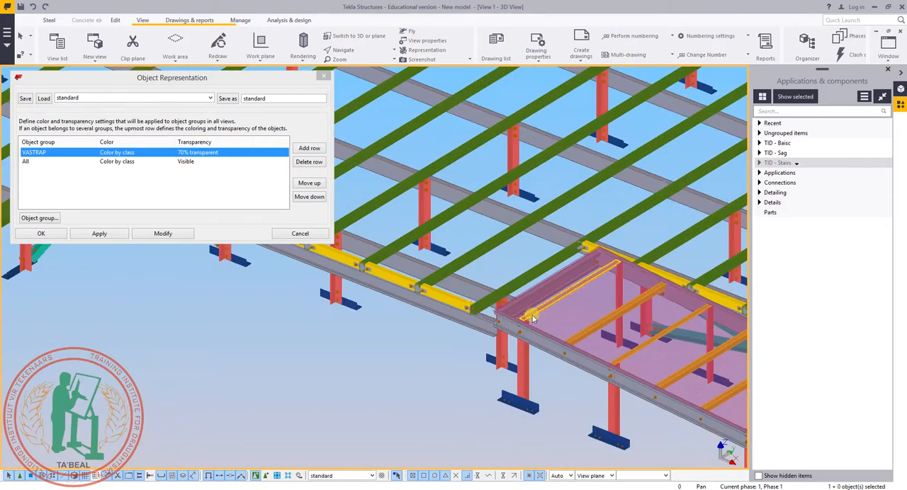
{"action": "scroll", "coordinate": [535, 319], "scroll_direction": "up", "scroll_amount": 3}
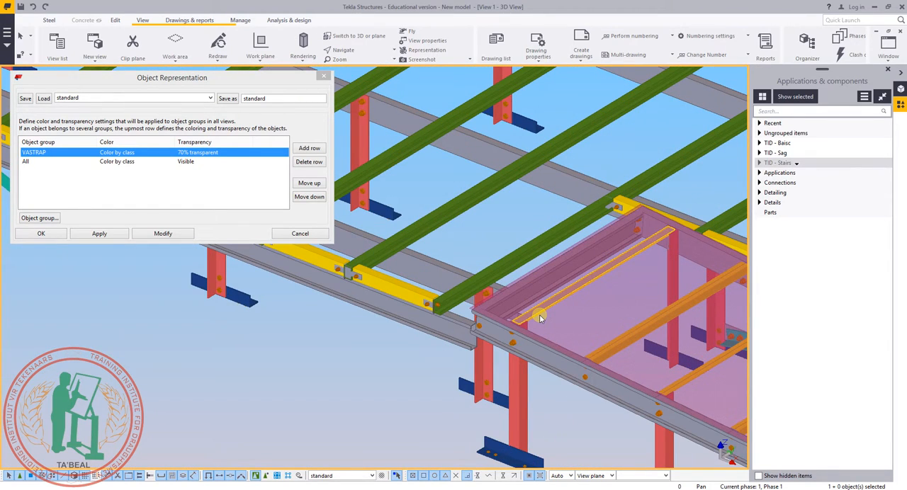
Set the part numbering prefix of a grey primary beam beside the VASTRAP plates to M and apply the modification.
{"action": "double_click", "coordinate": [561, 174]}
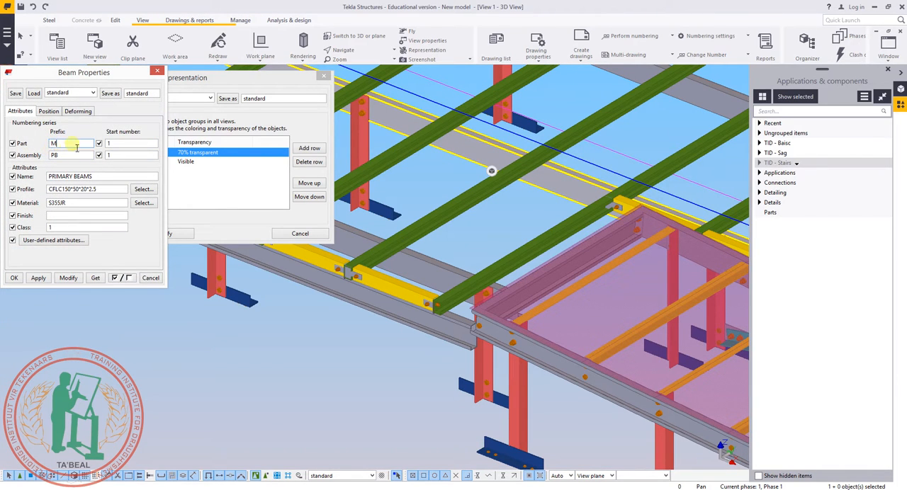
{"action": "left_click", "coordinate": [69, 282]}
{"action": "middle_click_drag", "start_coordinate": [372, 209], "coordinate": [588, 318]}
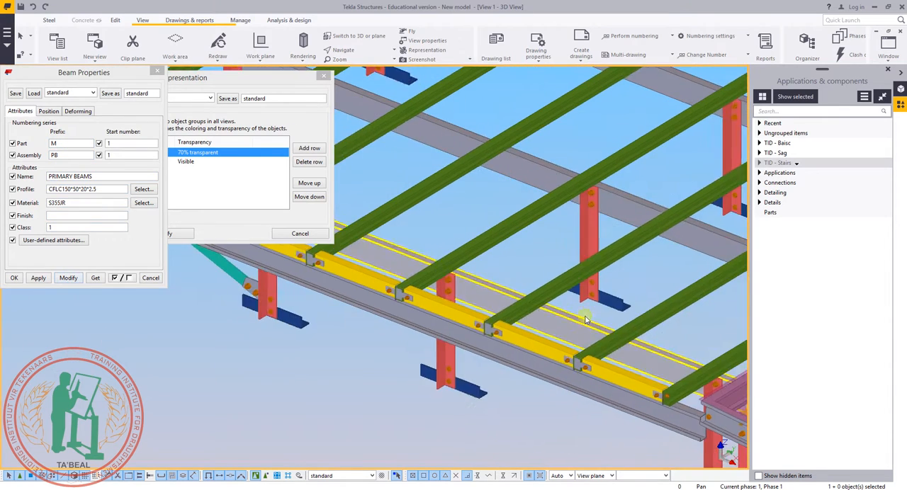
{"action": "scroll", "coordinate": [643, 220], "scroll_direction": "up", "scroll_amount": 2}
{"action": "middle_click_drag", "start_coordinate": [644, 220], "coordinate": [546, 245]}
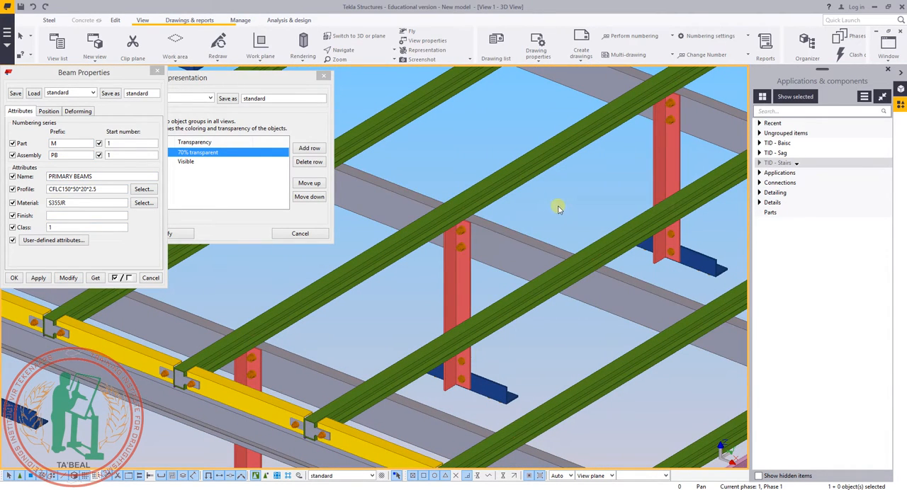
Review the part and assembly prefixes, name, profile and material in the beam properties, and close them.
{"action": "double_click", "coordinate": [67, 146]}
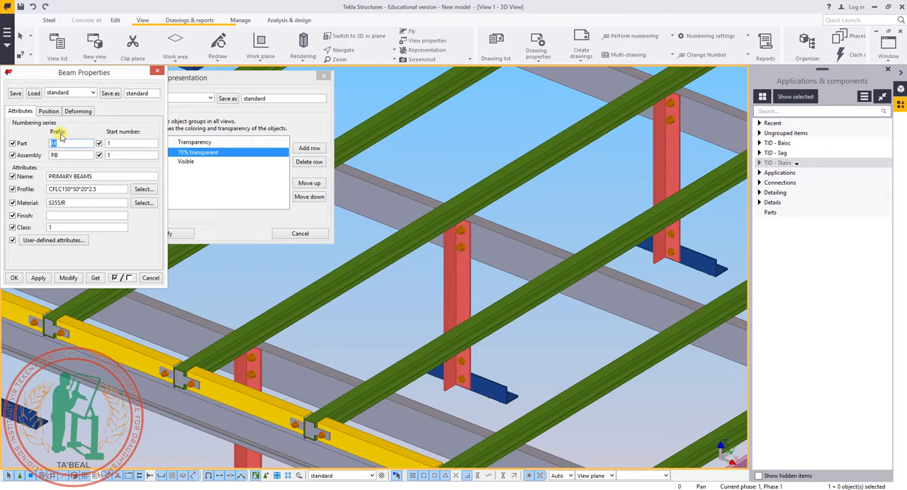
{"action": "double_click", "coordinate": [70, 159]}
{"action": "left_click_drag", "start_coordinate": [91, 183], "coordinate": [26, 204]}
{"action": "left_click", "coordinate": [234, 255]}
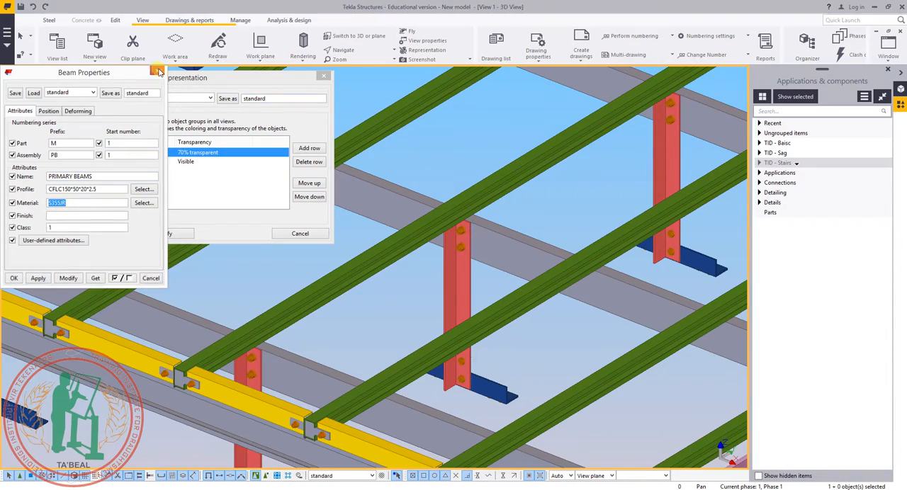
{"action": "left_click", "coordinate": [159, 73]}
Survey the walkway framing and check the properties of two more grey primary beams near the VASTRAP plates.
{"action": "scroll", "coordinate": [425, 227], "scroll_direction": "down", "scroll_amount": 5}
{"action": "scroll", "coordinate": [334, 399], "scroll_direction": "down", "scroll_amount": 4}
{"action": "middle_click_drag", "start_coordinate": [371, 366], "coordinate": [593, 411]}
{"action": "scroll", "coordinate": [556, 392], "scroll_direction": "down", "scroll_amount": 1}
{"action": "left_click", "coordinate": [485, 277]}
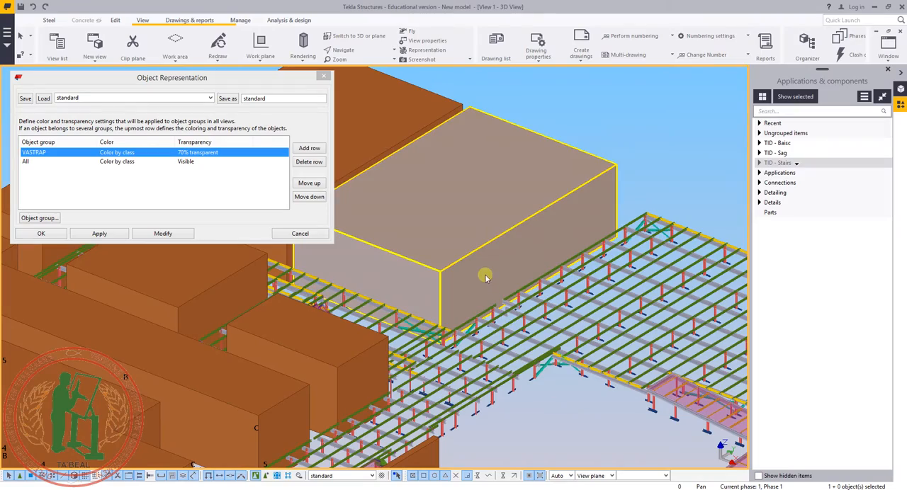
{"action": "scroll", "coordinate": [522, 235], "scroll_direction": "down", "scroll_amount": 4}
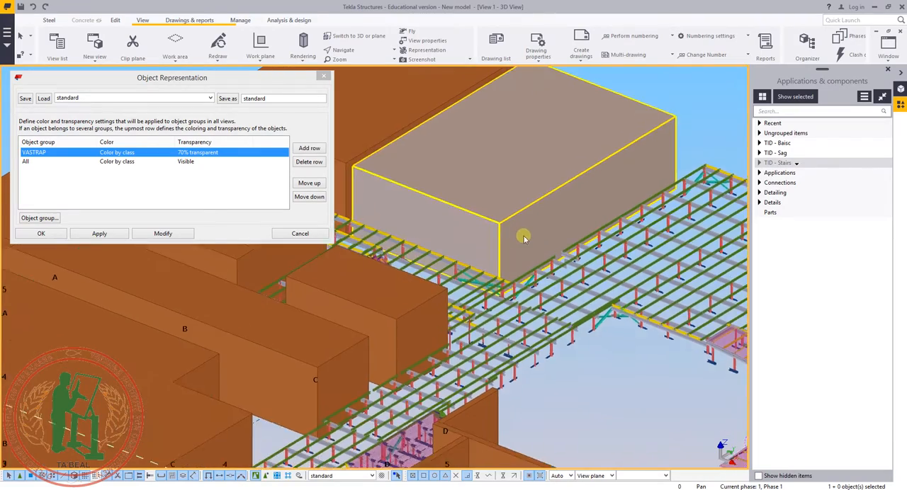
{"action": "scroll", "coordinate": [500, 317], "scroll_direction": "up", "scroll_amount": 8}
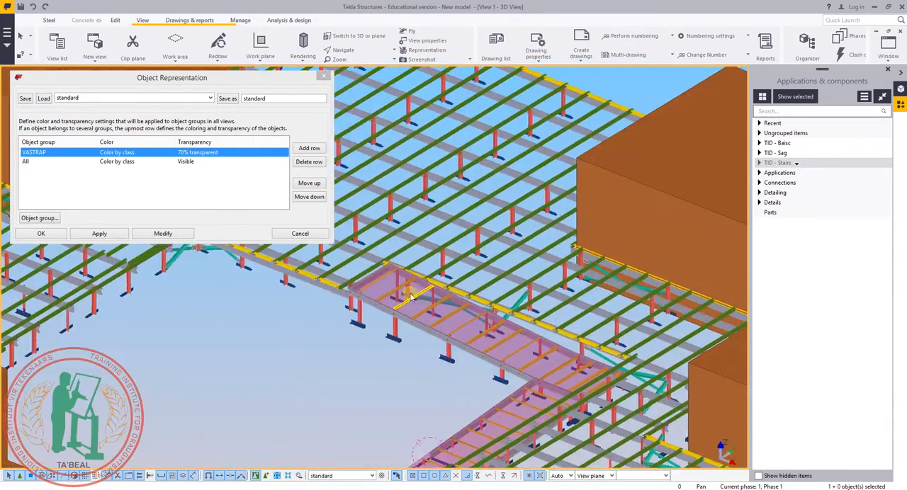
{"action": "scroll", "coordinate": [411, 297], "scroll_direction": "up", "scroll_amount": 3}
{"action": "middle_click_drag", "start_coordinate": [282, 383], "coordinate": [292, 367]}
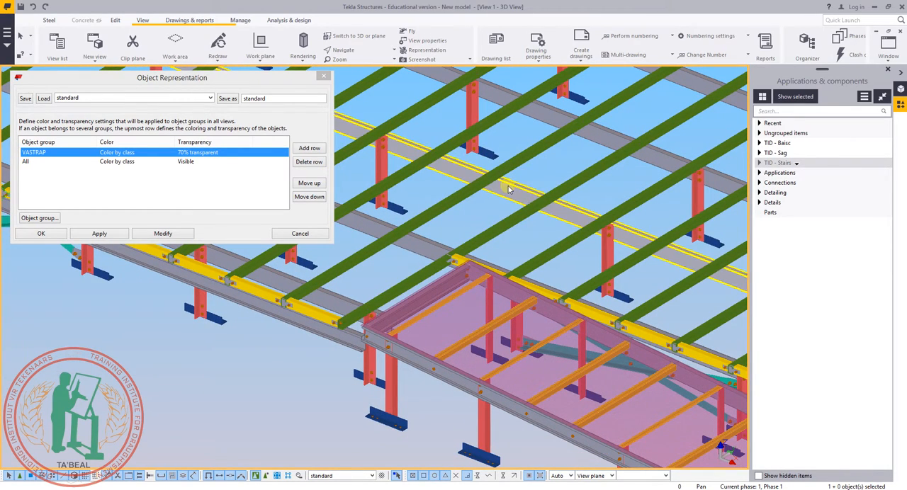
{"action": "double_click", "coordinate": [526, 201]}
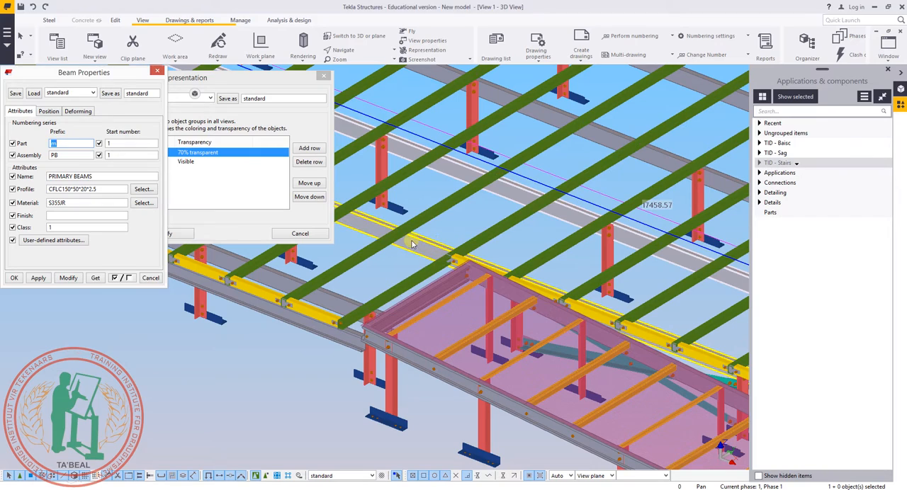
{"action": "double_click", "coordinate": [432, 246]}
{"action": "left_click", "coordinate": [288, 355]}
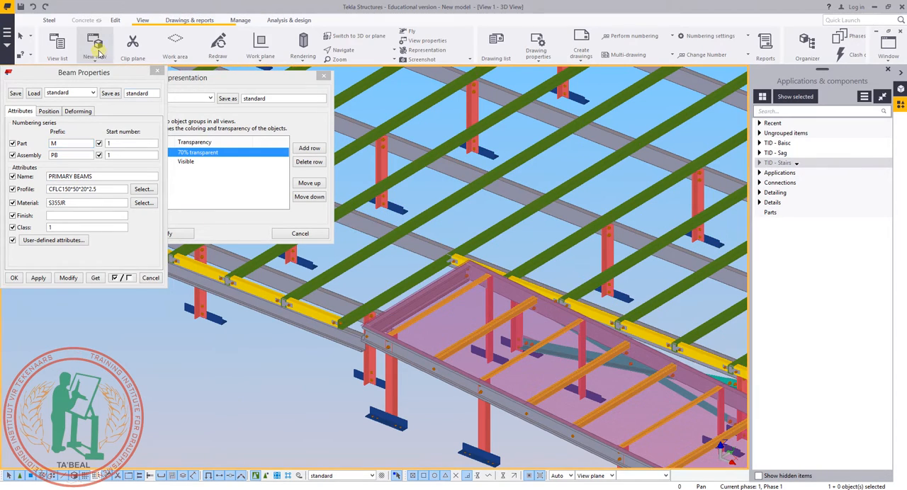
{"action": "left_click", "coordinate": [157, 71]}
Add a second row to the object representation and enter CHEACK as the name for its new object group.
{"action": "scroll", "coordinate": [409, 351], "scroll_direction": "down", "scroll_amount": 3}
{"action": "scroll", "coordinate": [476, 333], "scroll_direction": "down", "scroll_amount": 3}
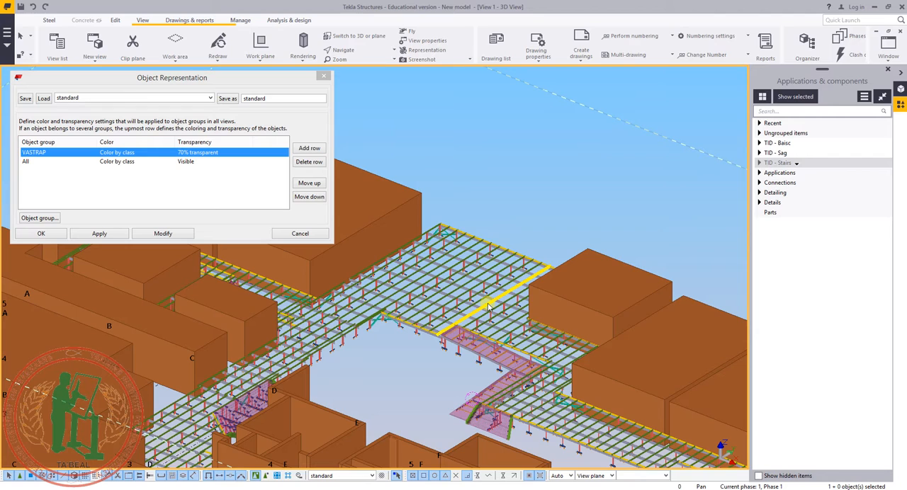
{"action": "scroll", "coordinate": [426, 369], "scroll_direction": "up", "scroll_amount": 6}
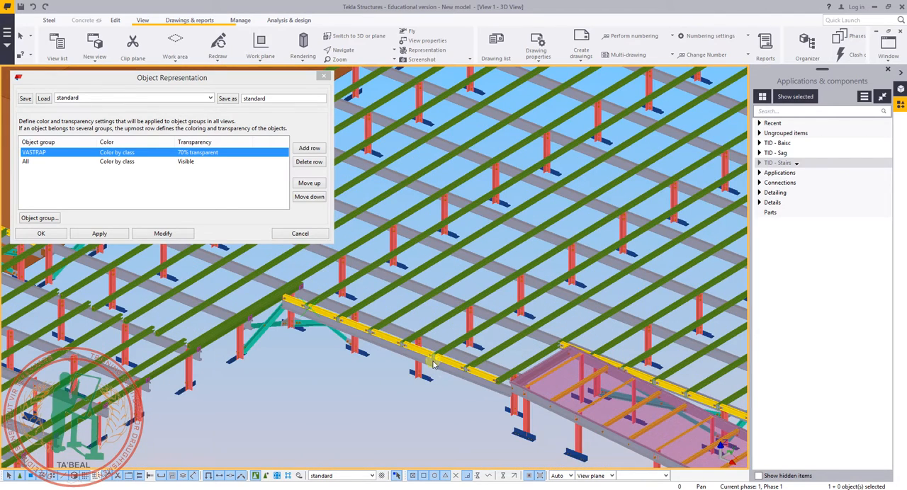
{"action": "left_click", "coordinate": [306, 148]}
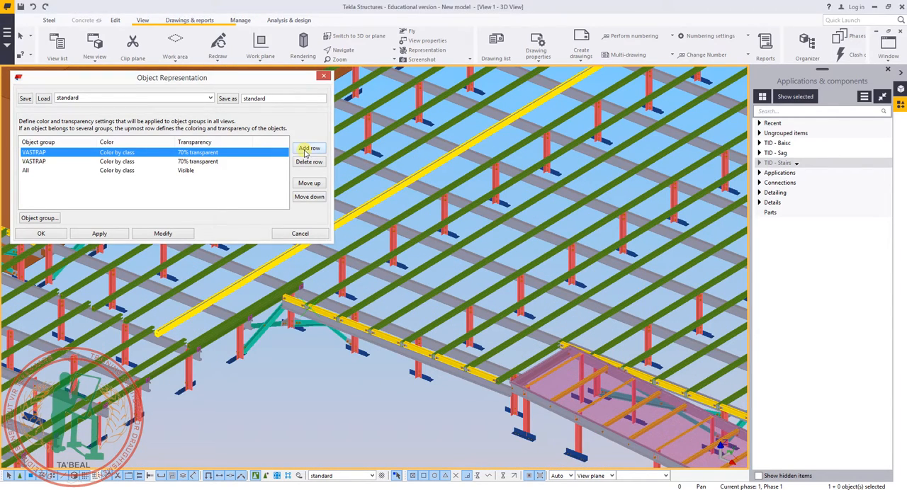
{"action": "left_click", "coordinate": [61, 162]}
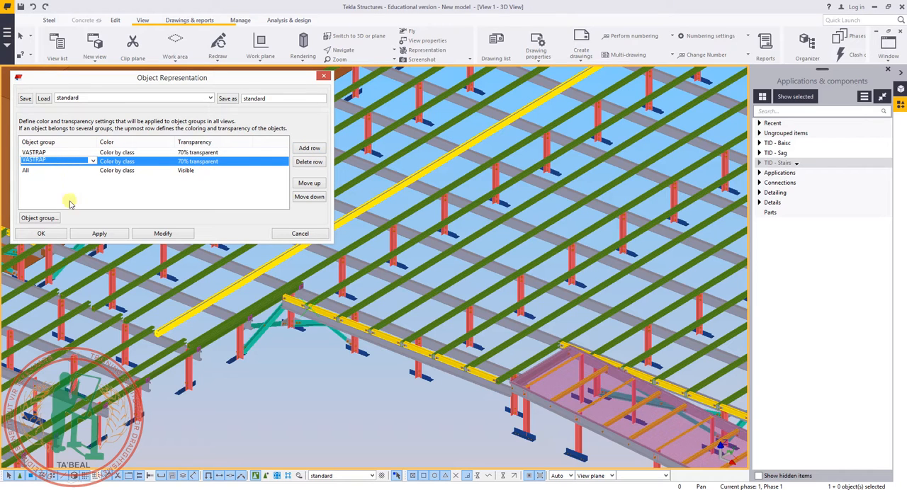
{"action": "left_click", "coordinate": [41, 218]}
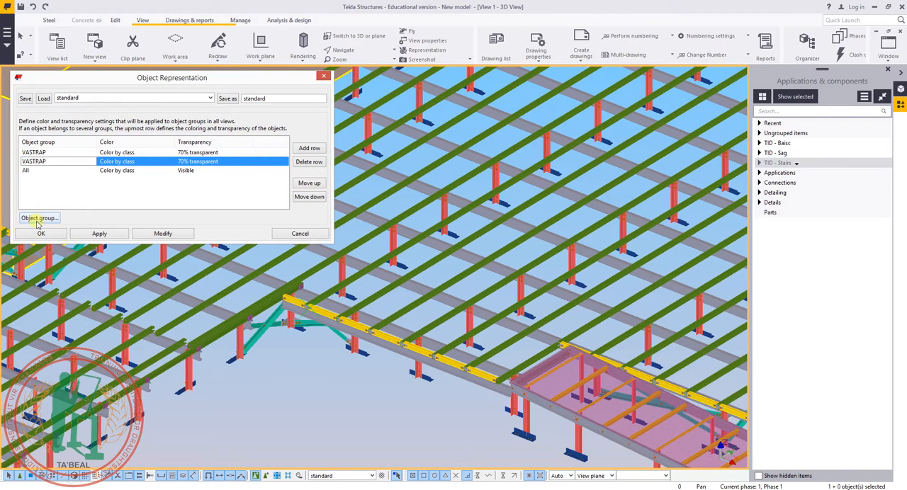
{"action": "left_click_drag", "start_coordinate": [310, 135], "coordinate": [257, 140]}
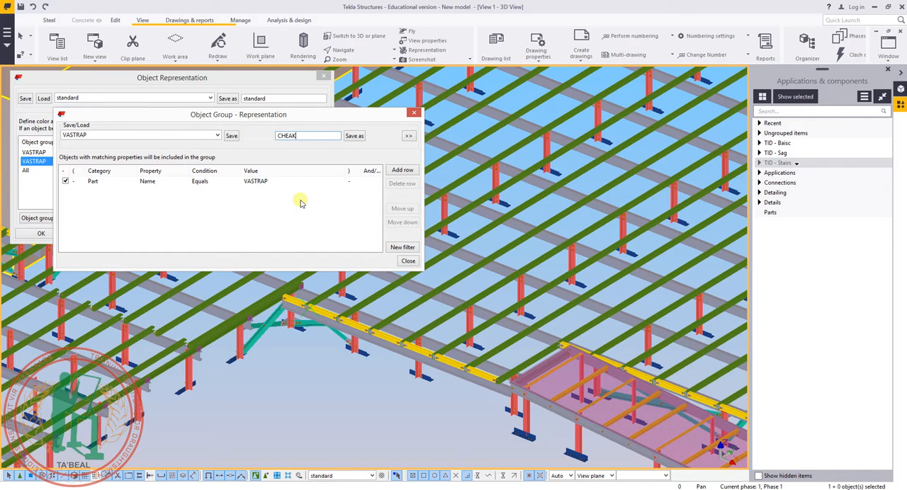
{"action": "left_click", "coordinate": [284, 138]}
{"action": "key", "text": "BackSpace"}
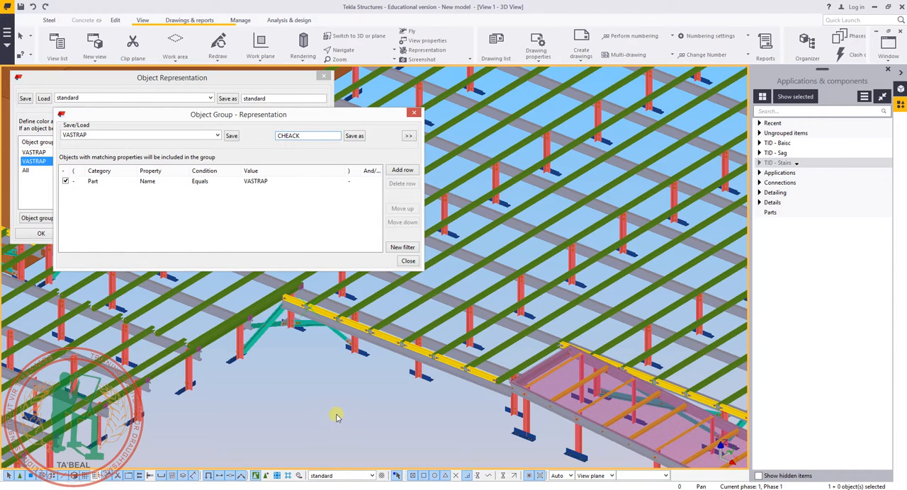
Examine the beams and posts around the transparent VASTRAP floor plates to decide which parts the new group covers.
{"action": "middle_click_drag", "start_coordinate": [354, 392], "coordinate": [481, 360]}
{"action": "scroll", "coordinate": [491, 334], "scroll_direction": "up", "scroll_amount": 4}
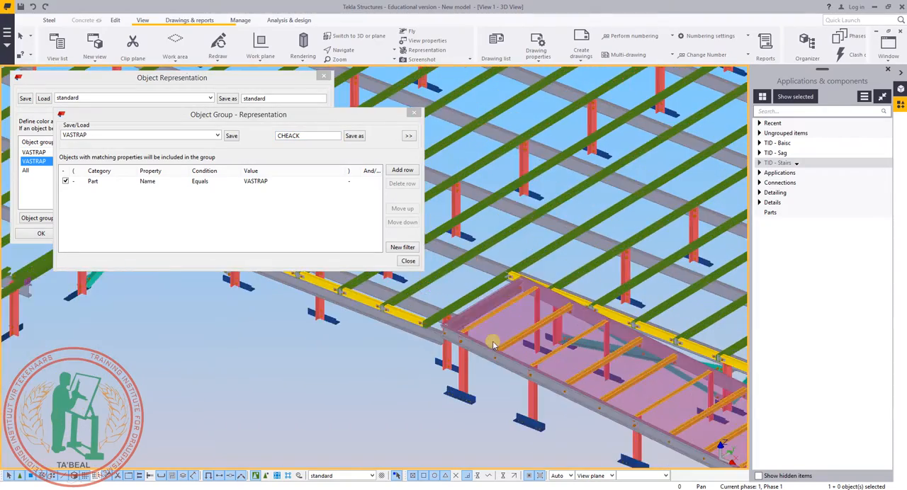
{"action": "middle_click_drag", "start_coordinate": [331, 314], "coordinate": [498, 377]}
{"action": "middle_click_drag", "start_coordinate": [369, 323], "coordinate": [522, 355]}
{"action": "mouse_move", "coordinate": [722, 353]}
{"action": "middle_mouse_down"}
{"action": "mouse_move", "coordinate": [490, 339]}
{"action": "mouse_move", "coordinate": [321, 297]}
{"action": "middle_mouse_up"}
{"action": "middle_click_drag", "start_coordinate": [385, 300], "coordinate": [420, 330]}
{"action": "left_click", "coordinate": [306, 138]}
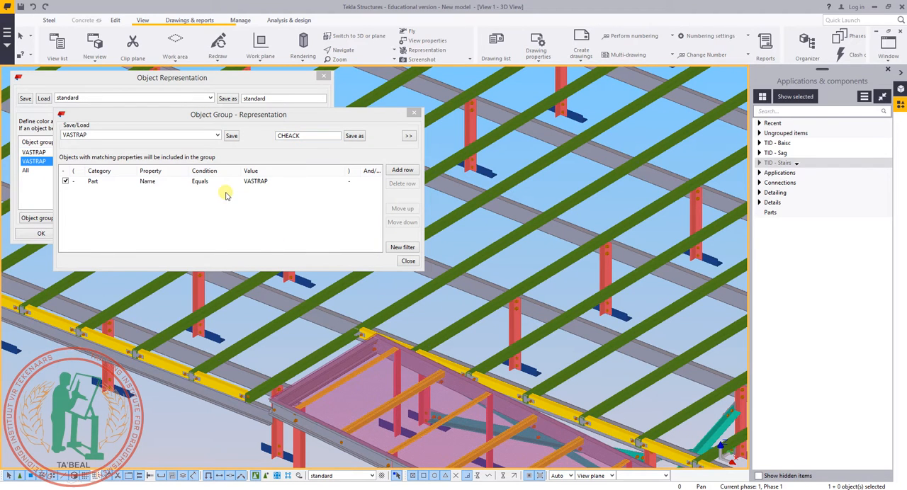
{"action": "middle_click_drag", "start_coordinate": [650, 343], "coordinate": [535, 379]}
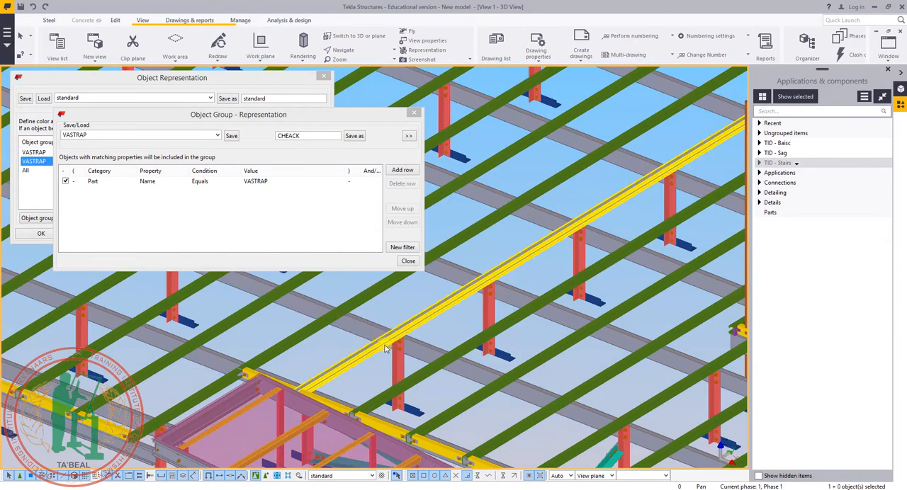
Set the group filter to part prefix equals M and check the part prefix in a primary beam's properties.
{"action": "left_click", "coordinate": [101, 182]}
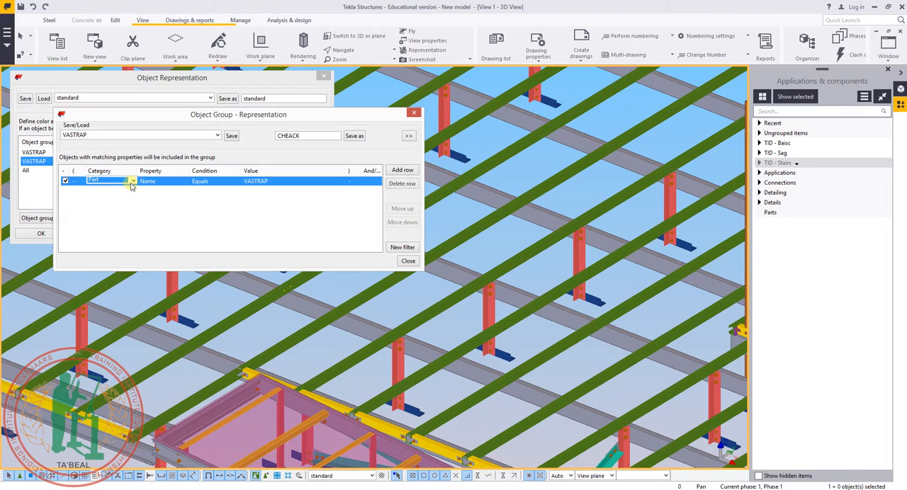
{"action": "left_click", "coordinate": [141, 182]}
{"action": "left_click", "coordinate": [150, 182]}
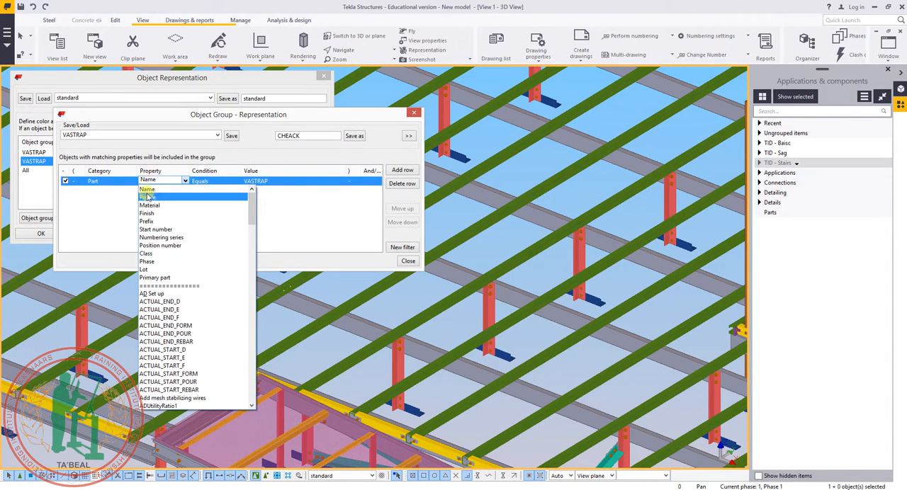
{"action": "left_click", "coordinate": [151, 221]}
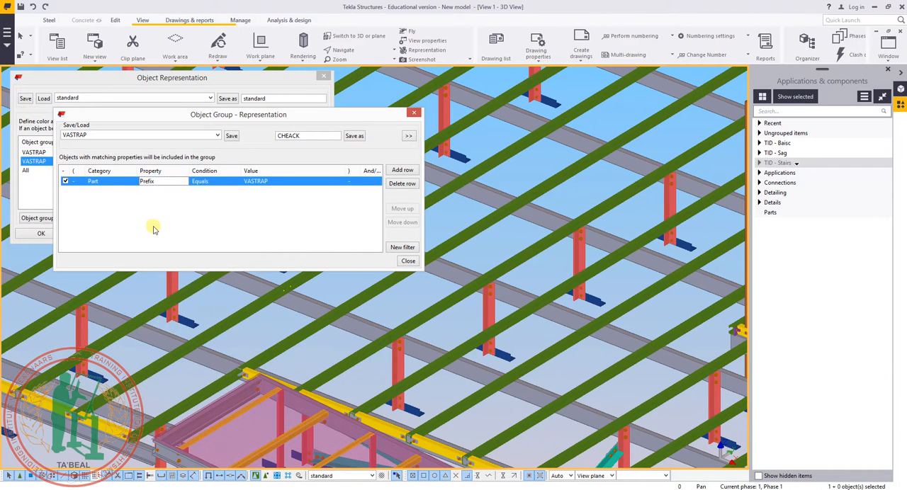
{"action": "left_click", "coordinate": [255, 182]}
{"action": "left_click", "coordinate": [333, 182]}
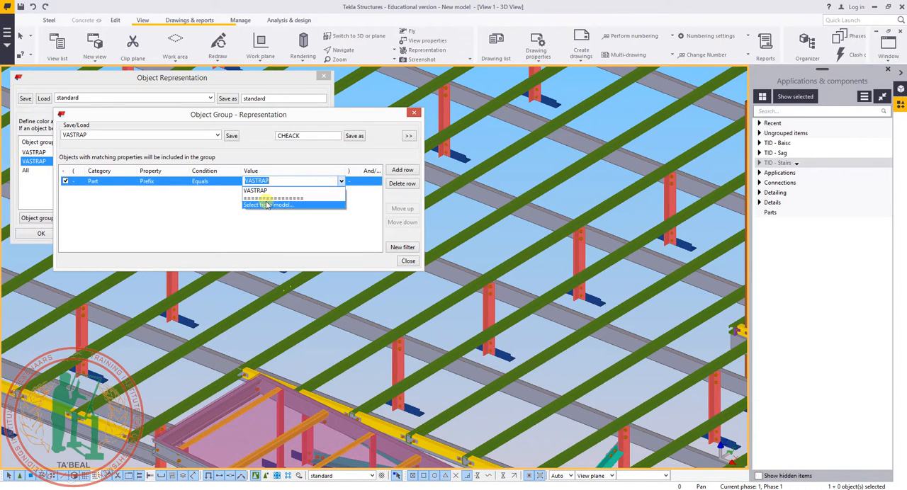
{"action": "left_click", "coordinate": [265, 207]}
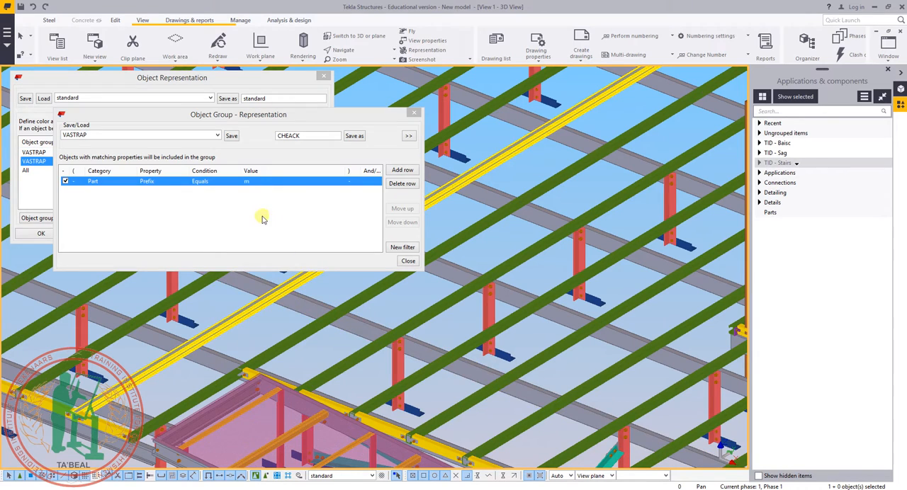
{"action": "left_click", "coordinate": [249, 182]}
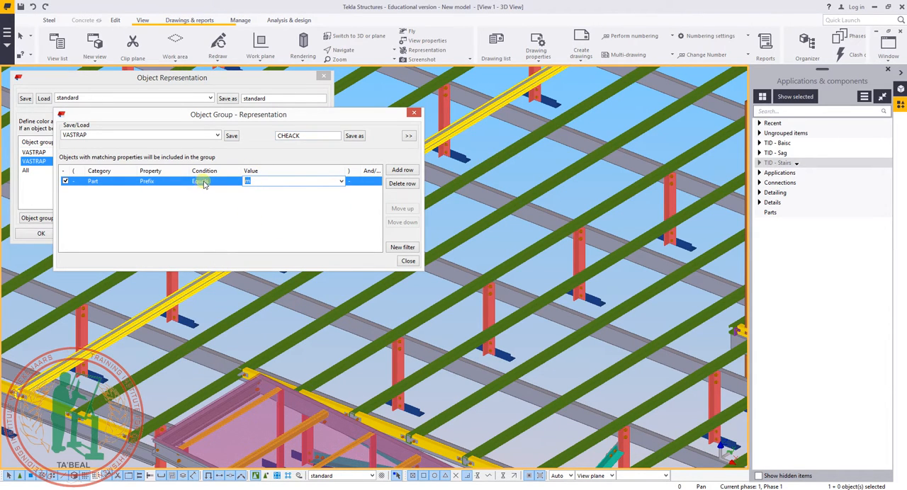
{"action": "double_click", "coordinate": [301, 308]}
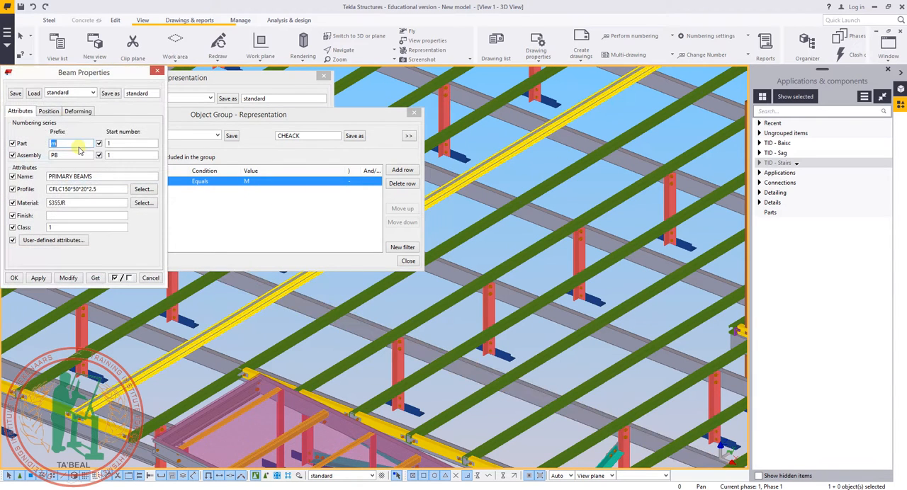
{"action": "left_click", "coordinate": [157, 71]}
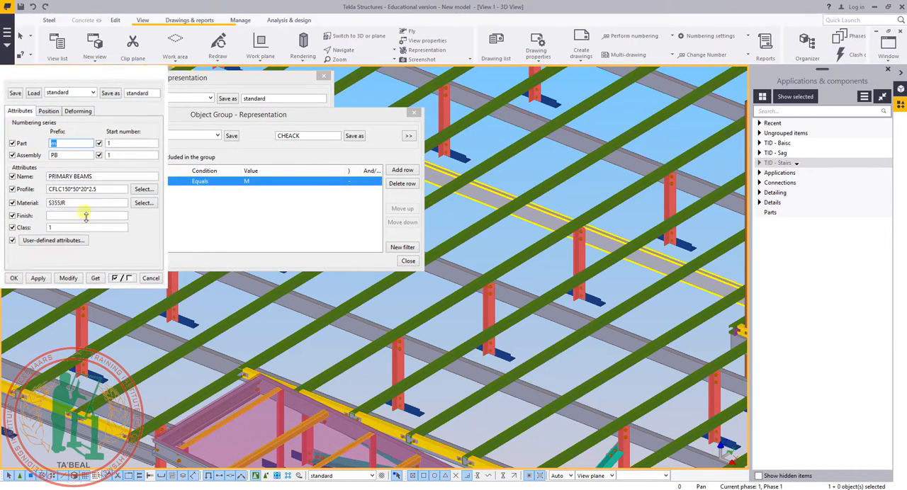
{"action": "left_click", "coordinate": [206, 225]}
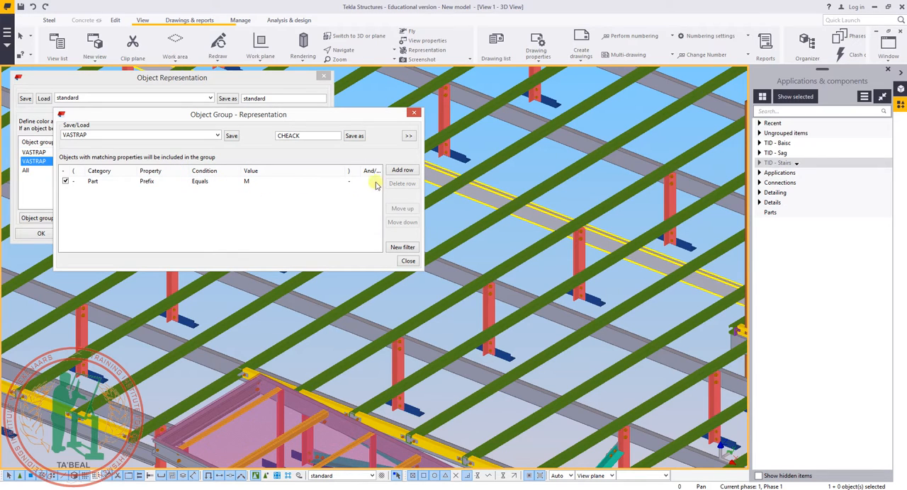
Add a second filter rule for part prefix equals P.
{"action": "left_click", "coordinate": [401, 170]}
{"action": "left_click", "coordinate": [250, 190]}
{"action": "left_click_drag", "start_coordinate": [251, 191], "coordinate": [211, 185]}
{"action": "type", "text": "P"}
{"action": "left_click", "coordinate": [357, 197]}
{"action": "left_click", "coordinate": [139, 233]}
Set the logical operator of both the M and P prefix rules to Or.
{"action": "left_click", "coordinate": [365, 182]}
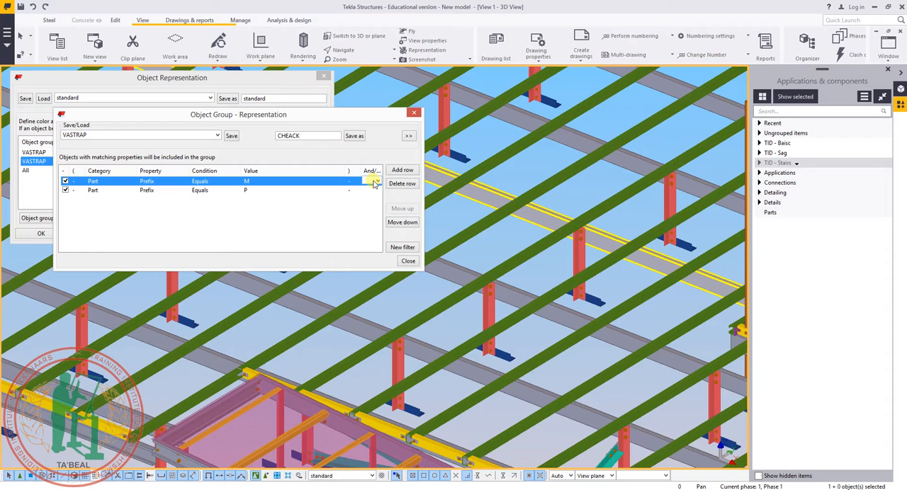
{"action": "left_click", "coordinate": [374, 182]}
{"action": "left_click", "coordinate": [367, 205]}
{"action": "left_click", "coordinate": [367, 189]}
{"action": "left_click", "coordinate": [378, 190]}
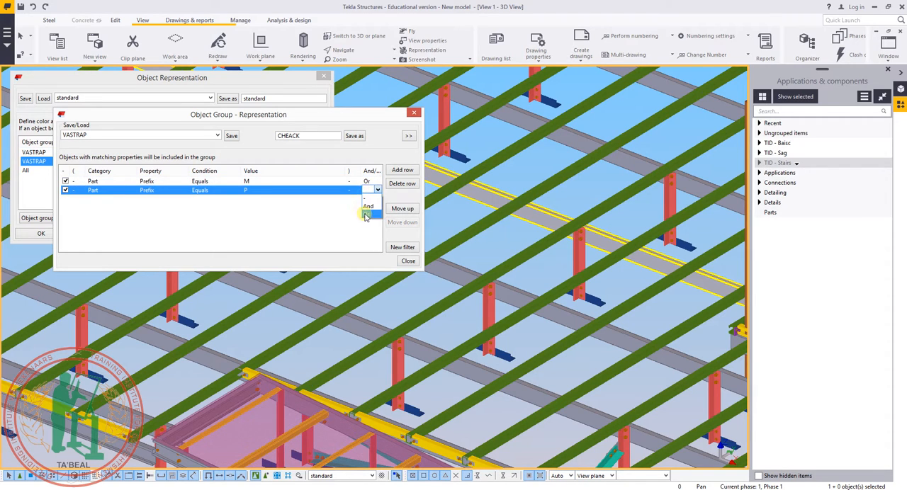
{"action": "left_click", "coordinate": [366, 214]}
{"action": "left_click", "coordinate": [287, 231]}
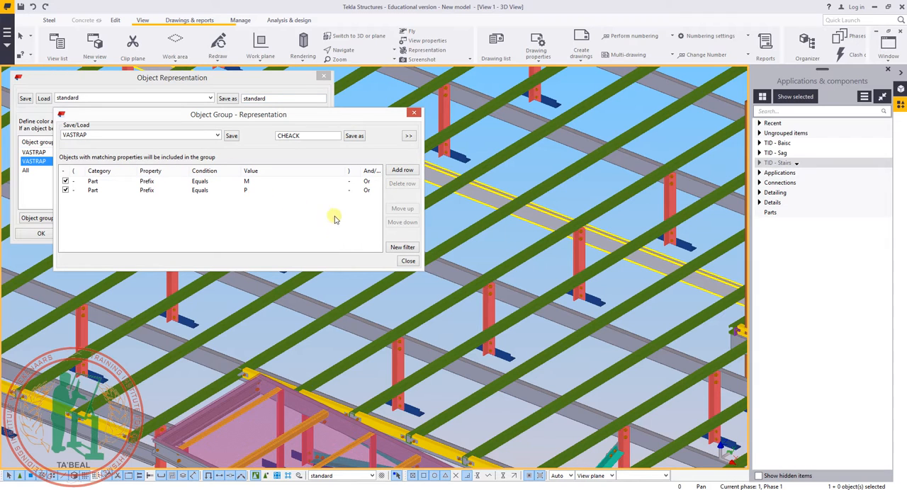
Save the filter as the object group CHEACK and close the group definition.
{"action": "left_click", "coordinate": [354, 136]}
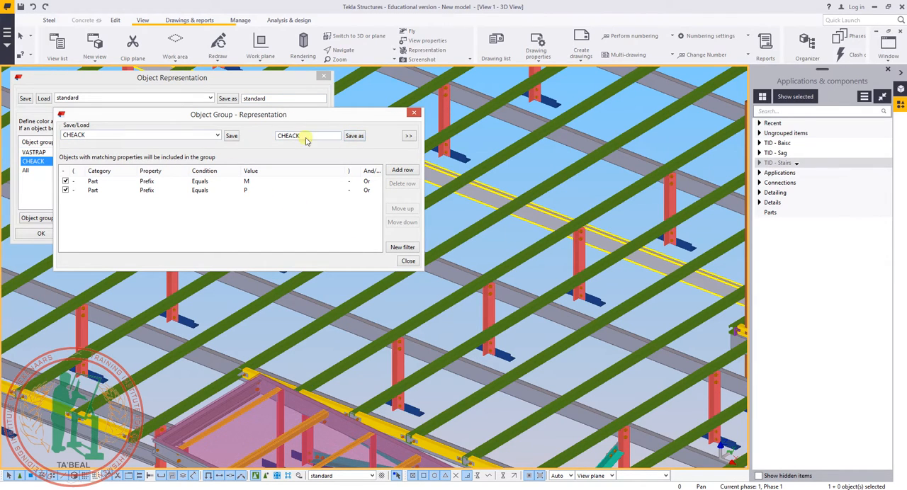
{"action": "left_click", "coordinate": [408, 260]}
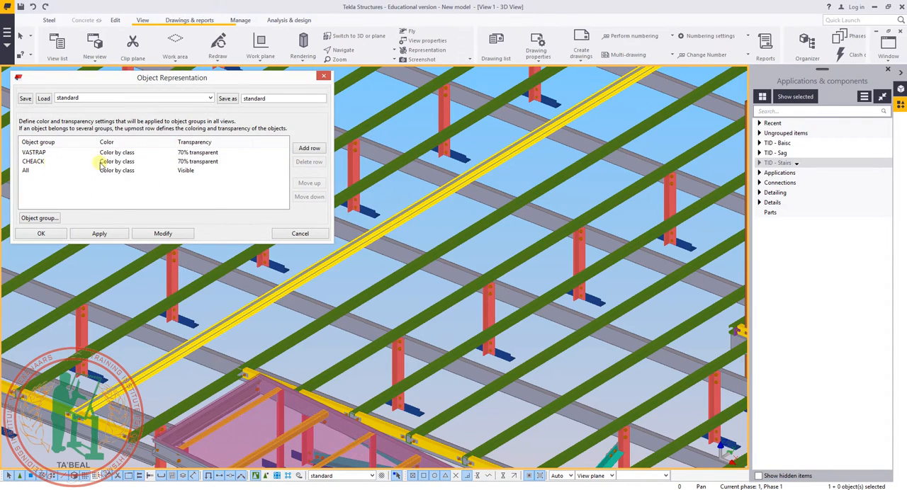
Set the CHEACK group's transparency to Visible and its color to black in the object representation settings.
{"action": "left_click", "coordinate": [187, 162]}
{"action": "left_click", "coordinate": [182, 162]}
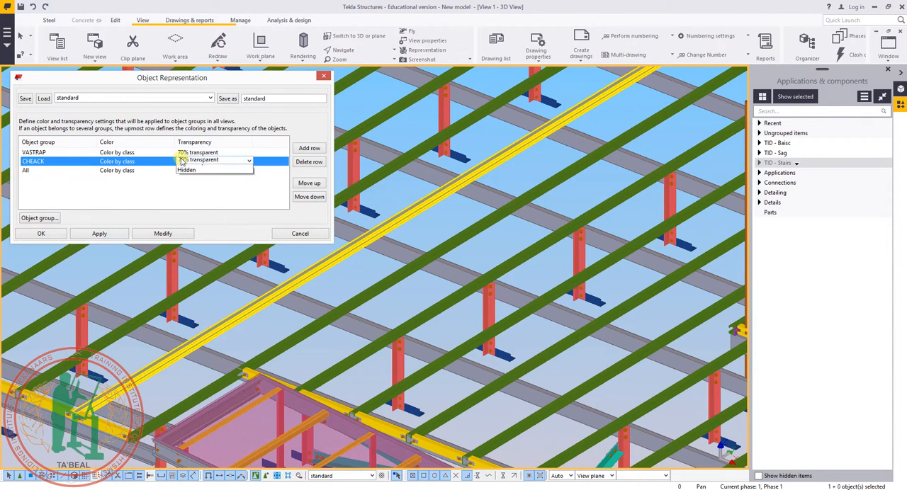
{"action": "left_click", "coordinate": [185, 168]}
{"action": "left_click", "coordinate": [127, 162]}
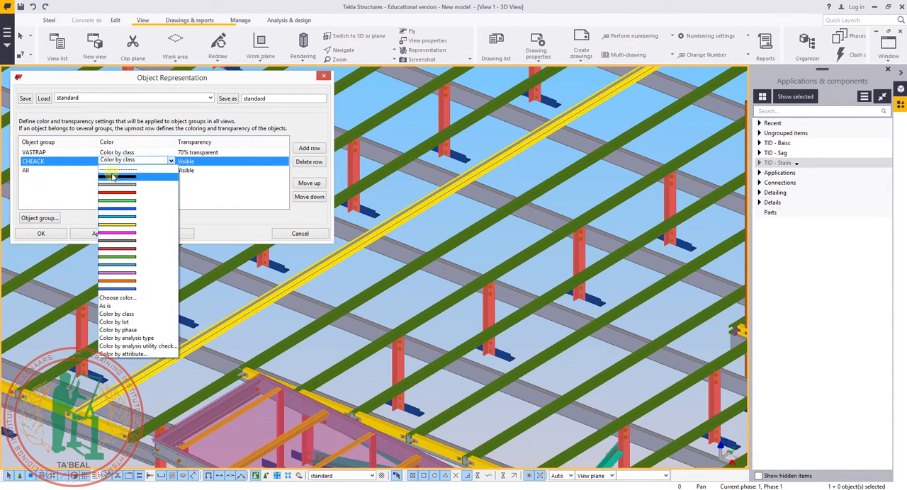
{"action": "left_click", "coordinate": [112, 178]}
{"action": "left_click", "coordinate": [126, 192]}
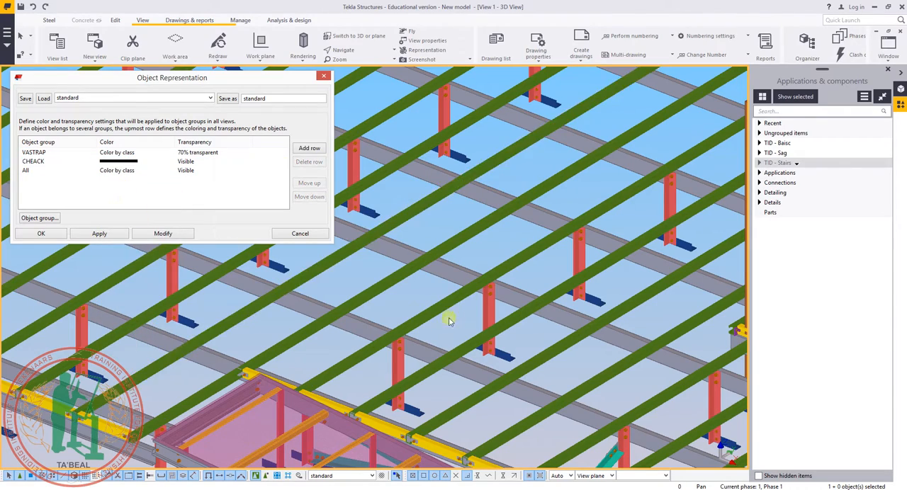
Apply the updated object representation to the 3D view and examine the steelwork for parts in the CHEACK group.
{"action": "scroll", "coordinate": [449, 321], "scroll_direction": "down", "scroll_amount": 10}
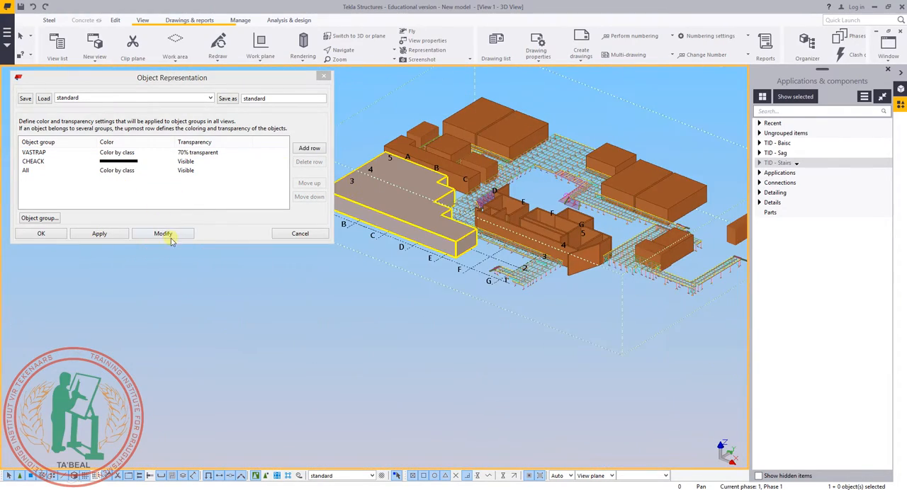
{"action": "left_click", "coordinate": [162, 233]}
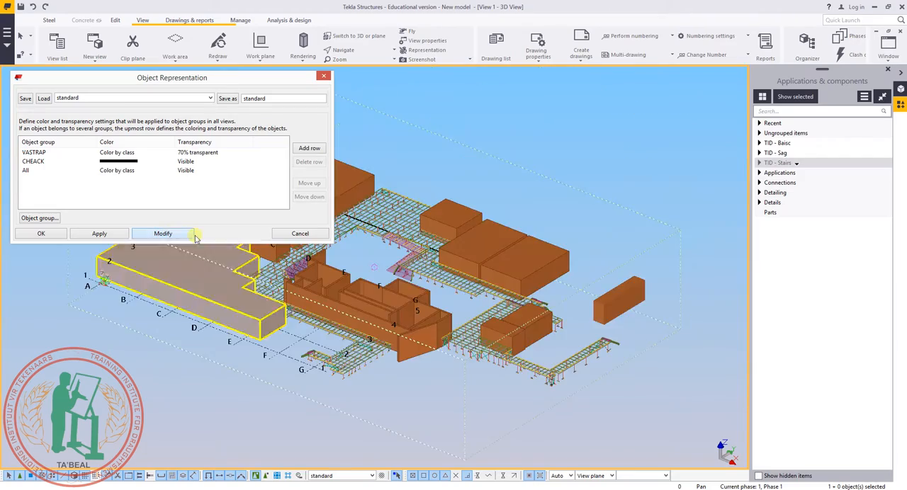
{"action": "middle_click_drag", "start_coordinate": [418, 296], "coordinate": [480, 366]}
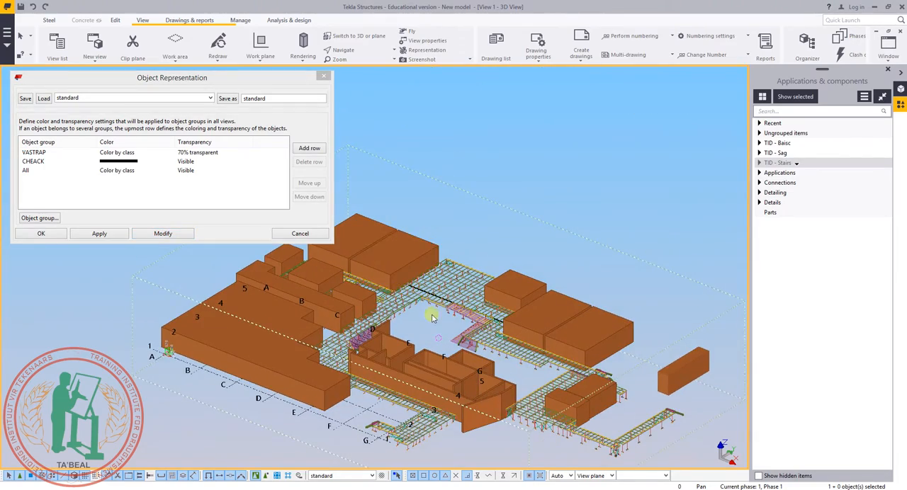
{"action": "scroll", "coordinate": [432, 316], "scroll_direction": "up", "scroll_amount": 10}
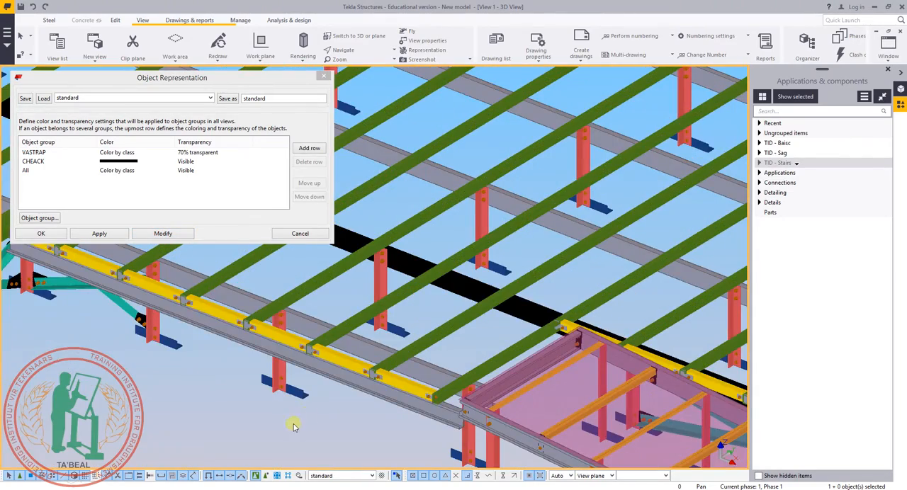
{"action": "scroll", "coordinate": [291, 421], "scroll_direction": "down", "scroll_amount": 3}
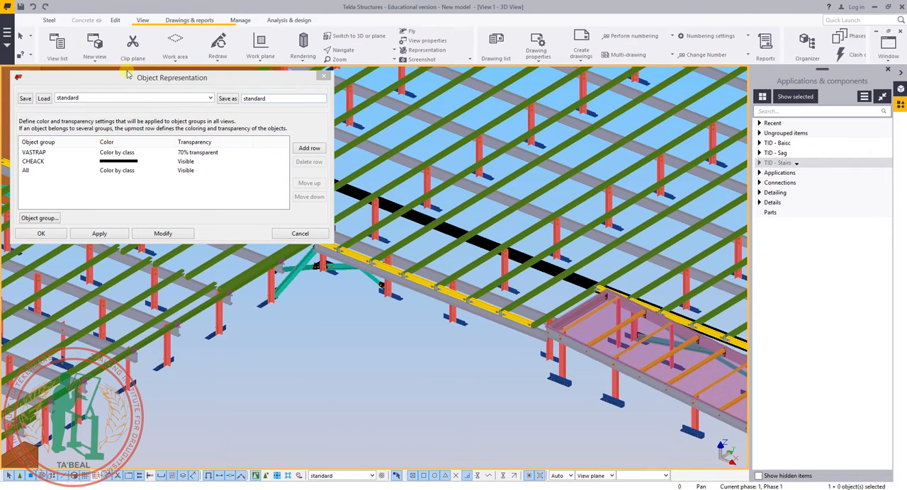
Place a trial UC254*254*73 column with part prefix M in front of the platform steelwork and delete it.
{"action": "left_click", "coordinate": [49, 20]}
{"action": "double_click", "coordinate": [52, 43]}
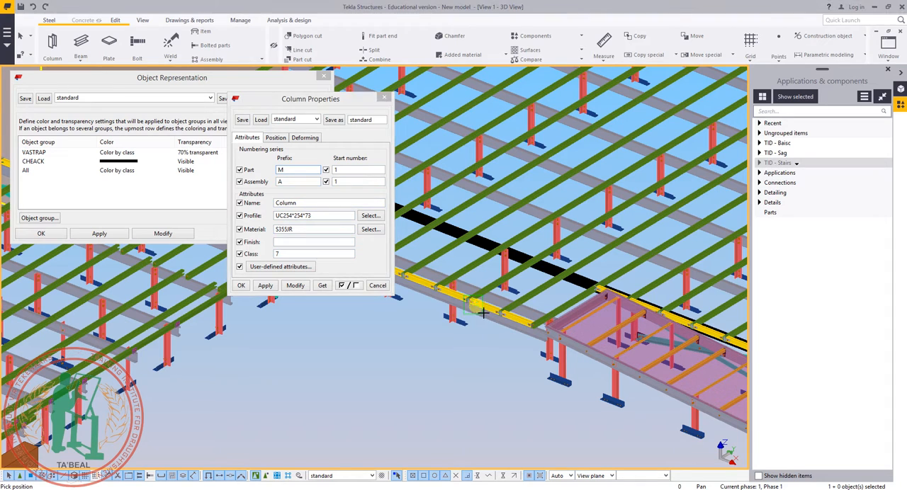
{"action": "left_click", "coordinate": [469, 351]}
{"action": "key", "text": "Escape"}
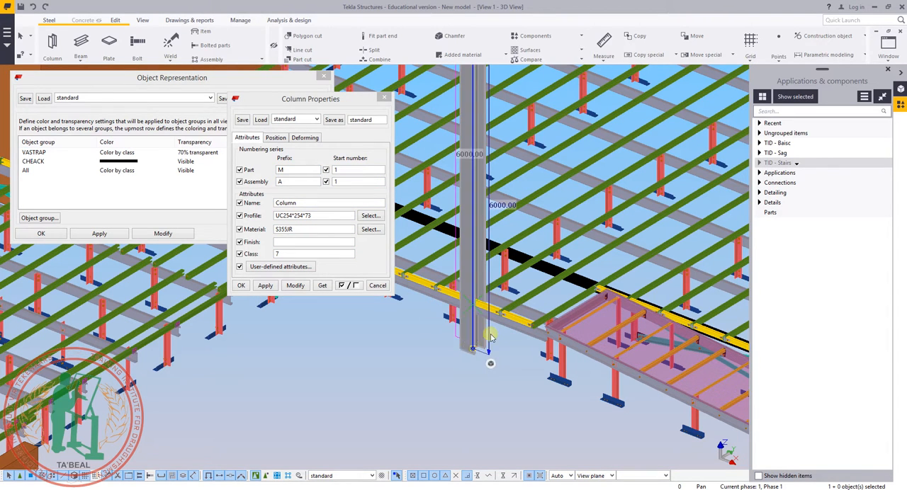
{"action": "key", "text": "Delete"}
Set the part prefix of the black primary beam to lowercase m and close the beam and column properties.
{"action": "middle_click_drag", "start_coordinate": [452, 311], "coordinate": [455, 329]}
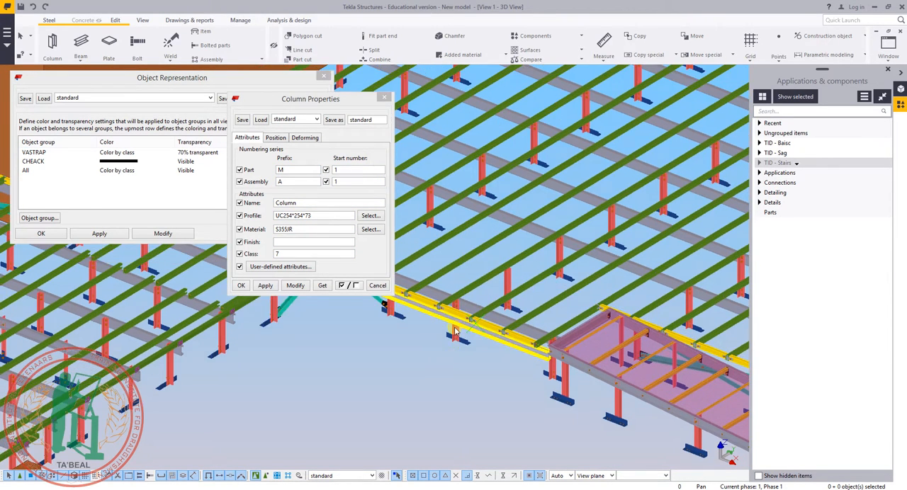
{"action": "double_click", "coordinate": [545, 292]}
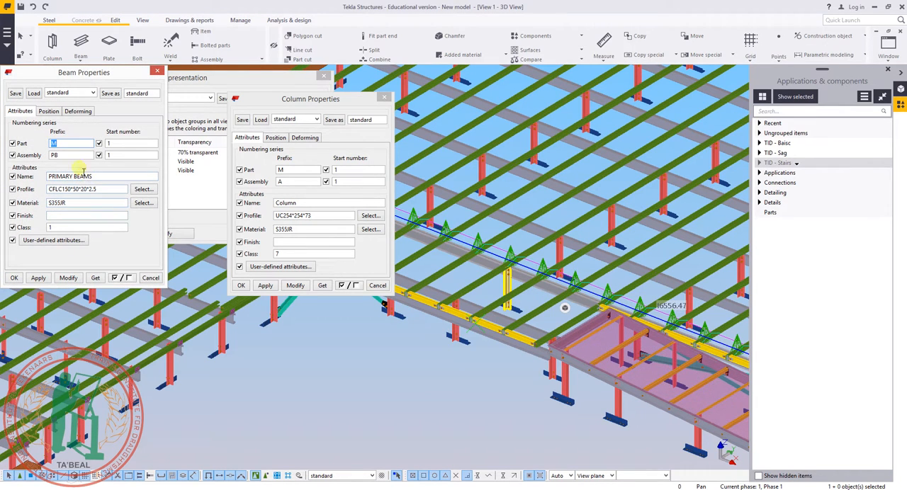
{"action": "type", "text": "m"}
{"action": "left_click", "coordinate": [68, 278]}
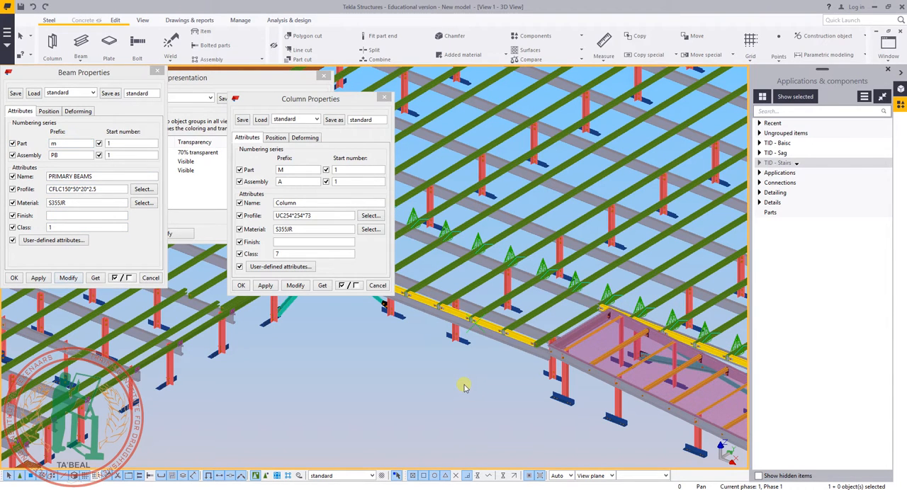
{"action": "middle_click_drag", "start_coordinate": [182, 268], "coordinate": [195, 266]}
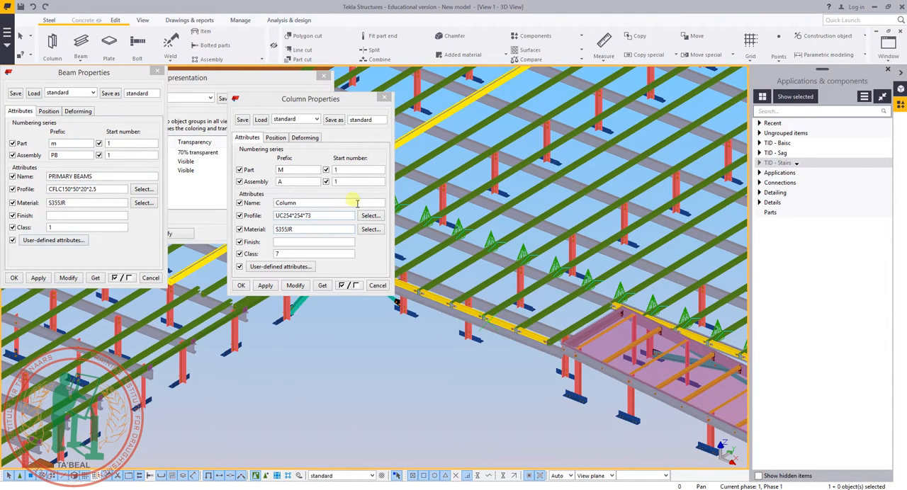
{"action": "left_click_drag", "start_coordinate": [92, 228], "coordinate": [16, 235]}
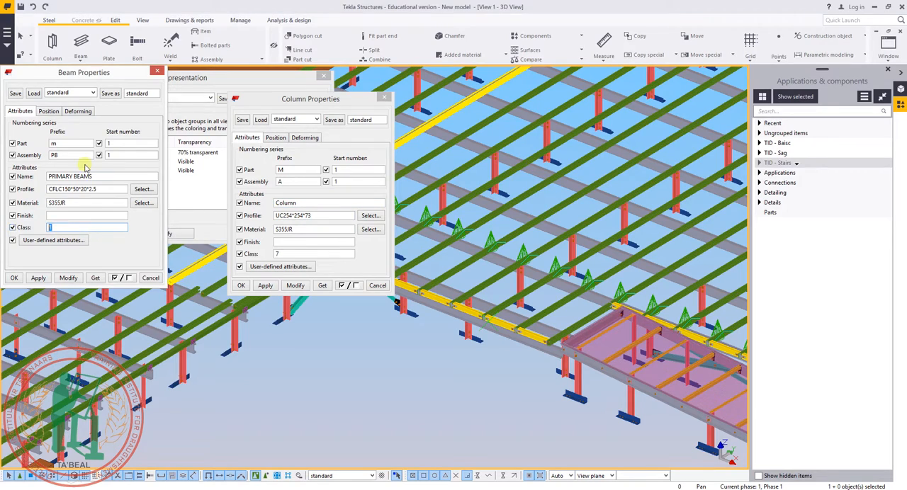
{"action": "left_click", "coordinate": [158, 71]}
{"action": "left_click_drag", "start_coordinate": [354, 99], "coordinate": [471, 87]}
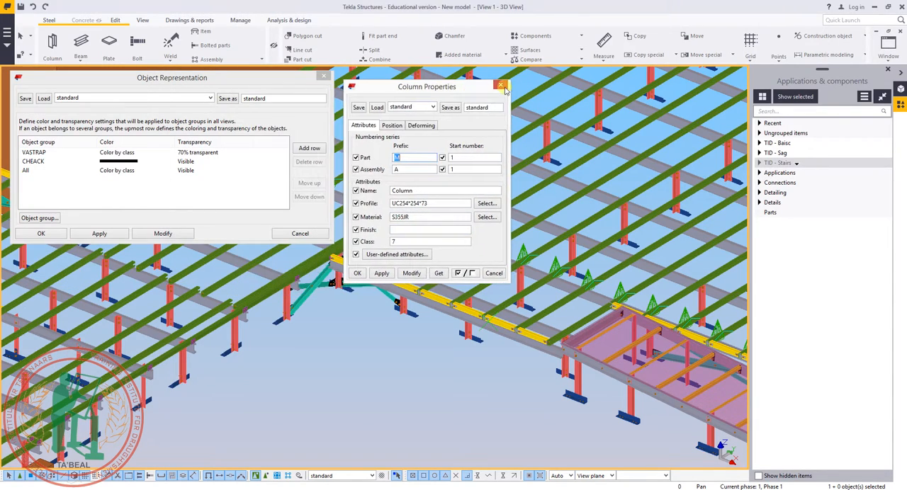
{"action": "left_click", "coordinate": [501, 85]}
Delete the VASTRAP row from the object representation and apply the change to the view.
{"action": "scroll", "coordinate": [439, 375], "scroll_direction": "up", "scroll_amount": 8}
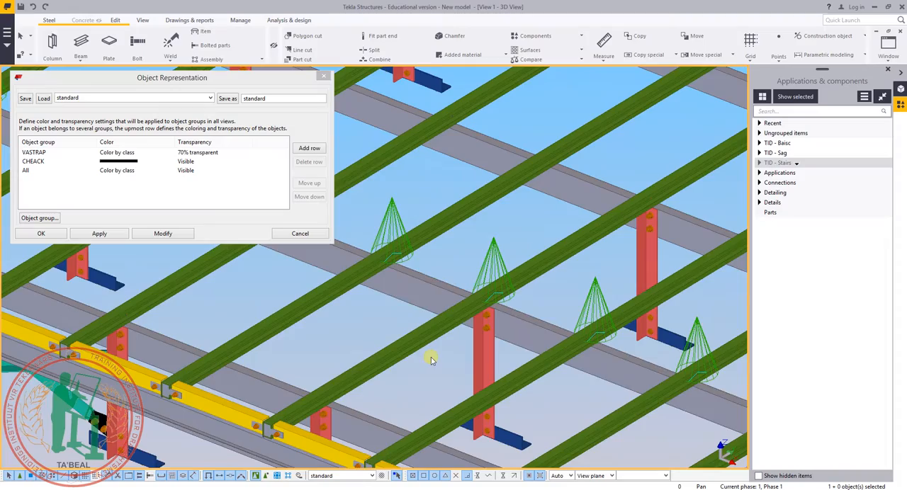
{"action": "scroll", "coordinate": [496, 337], "scroll_direction": "down", "scroll_amount": 6}
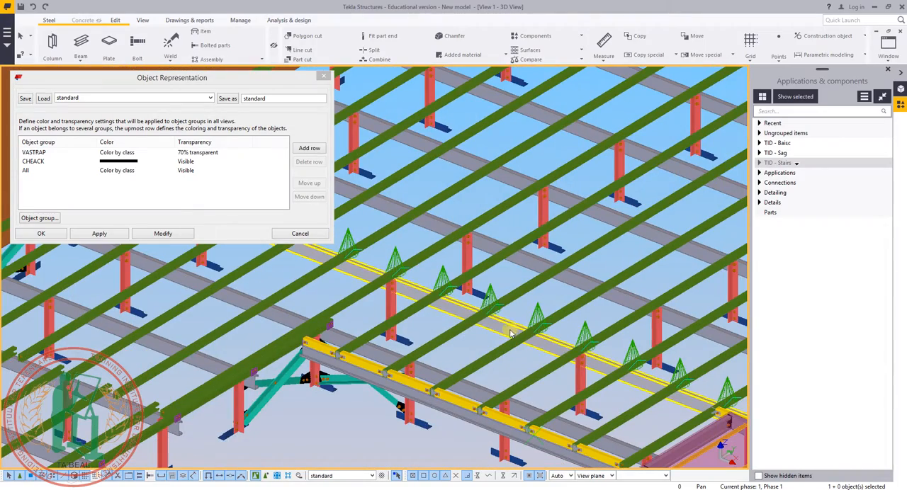
{"action": "scroll", "coordinate": [486, 301], "scroll_direction": "up", "scroll_amount": 6}
{"action": "scroll", "coordinate": [485, 278], "scroll_direction": "down", "scroll_amount": 4}
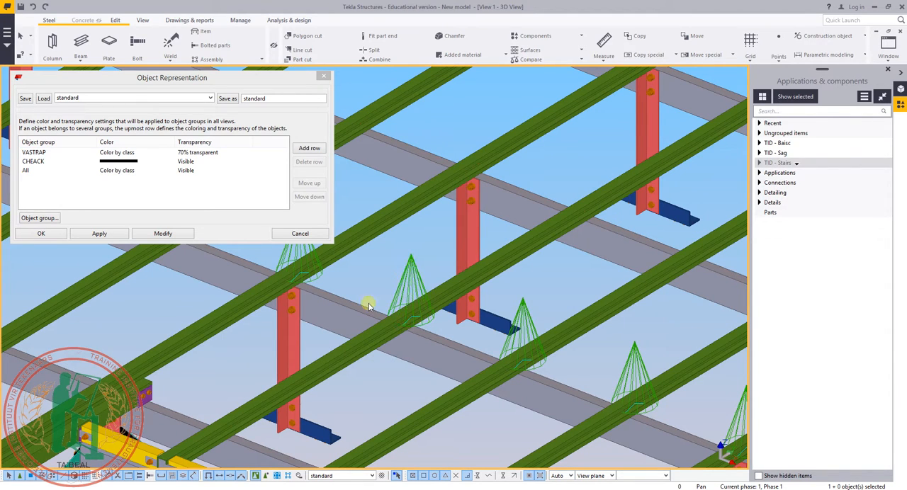
{"action": "left_click", "coordinate": [62, 156]}
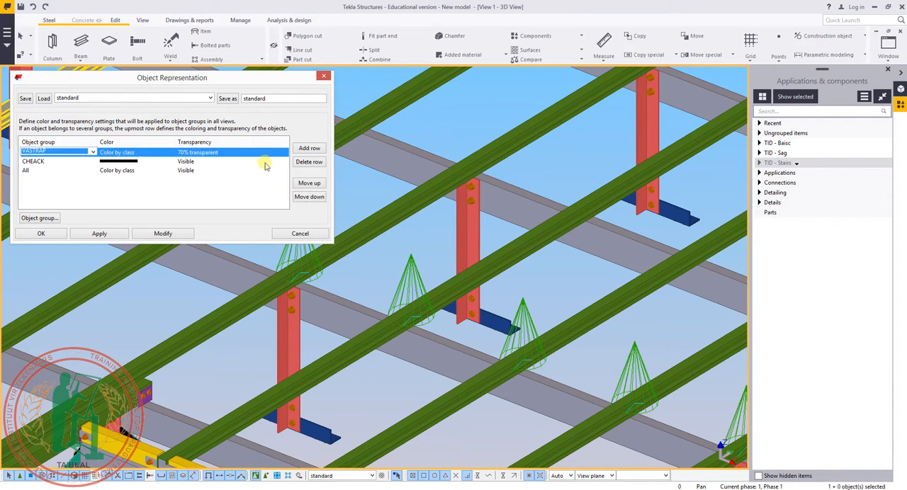
{"action": "left_click", "coordinate": [310, 163]}
{"action": "left_click", "coordinate": [309, 163]}
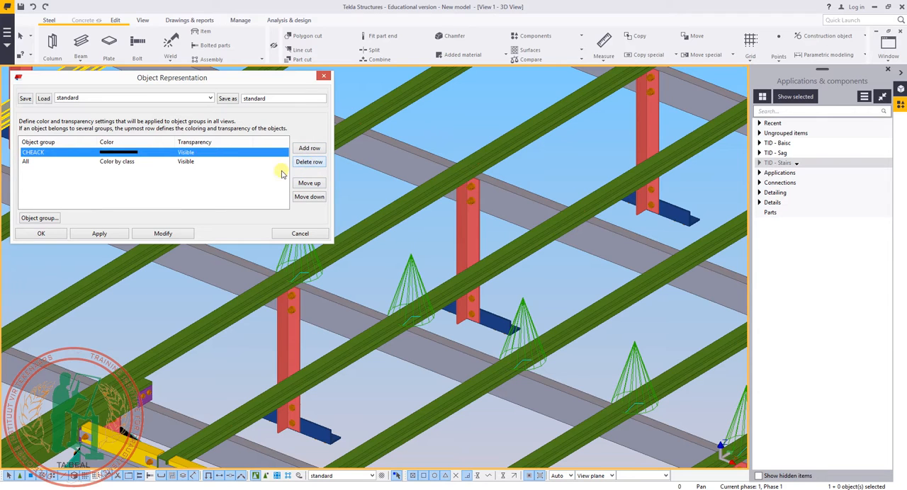
{"action": "left_click", "coordinate": [162, 234]}
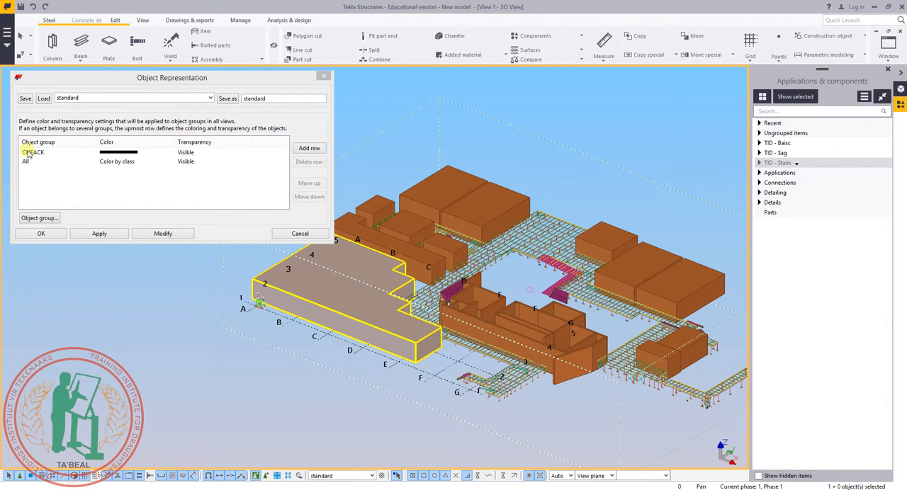
Save the object representation with its CHEACK and All rows under the name standard.
{"action": "left_click", "coordinate": [38, 156]}
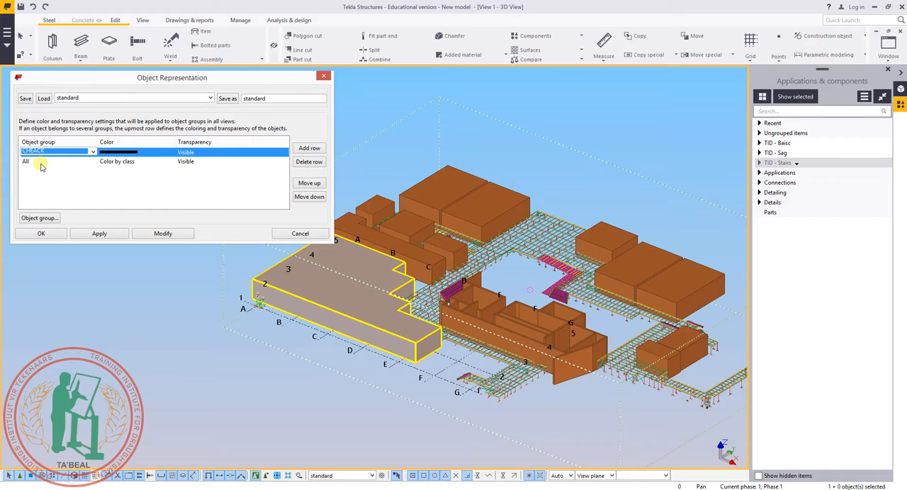
{"action": "left_click", "coordinate": [41, 165]}
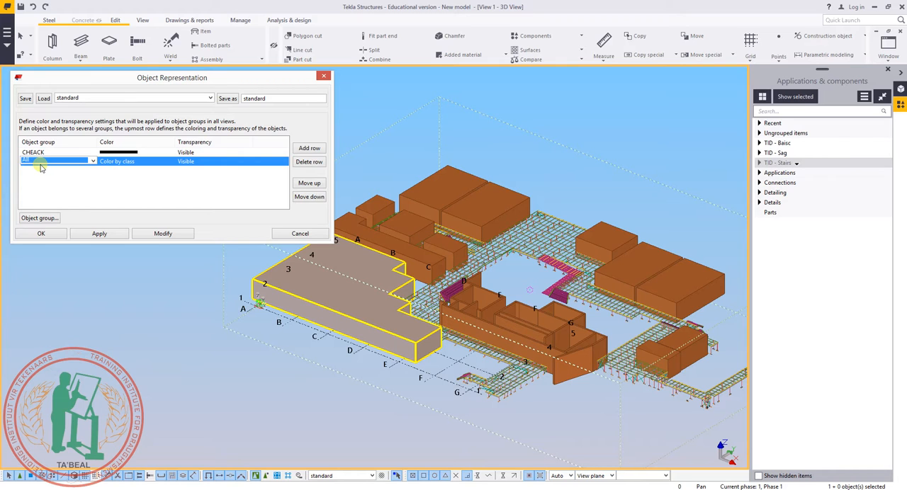
{"action": "left_click", "coordinate": [42, 174]}
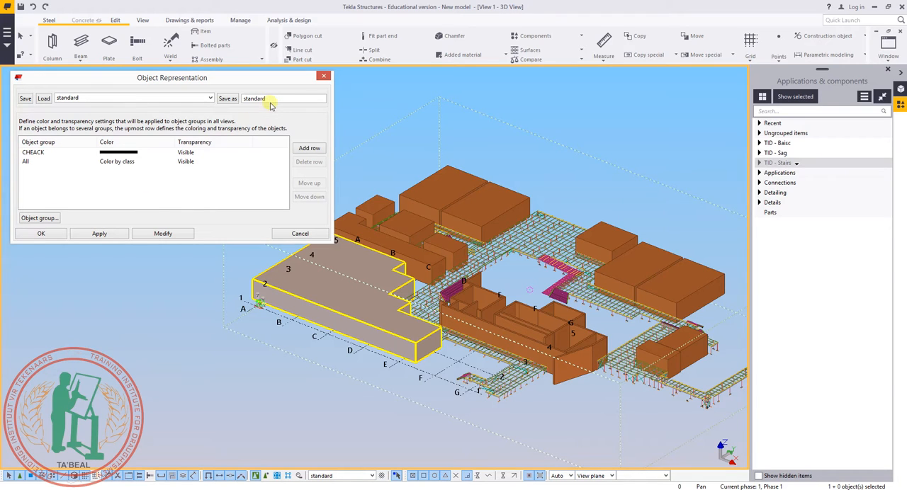
{"action": "left_click", "coordinate": [224, 98]}
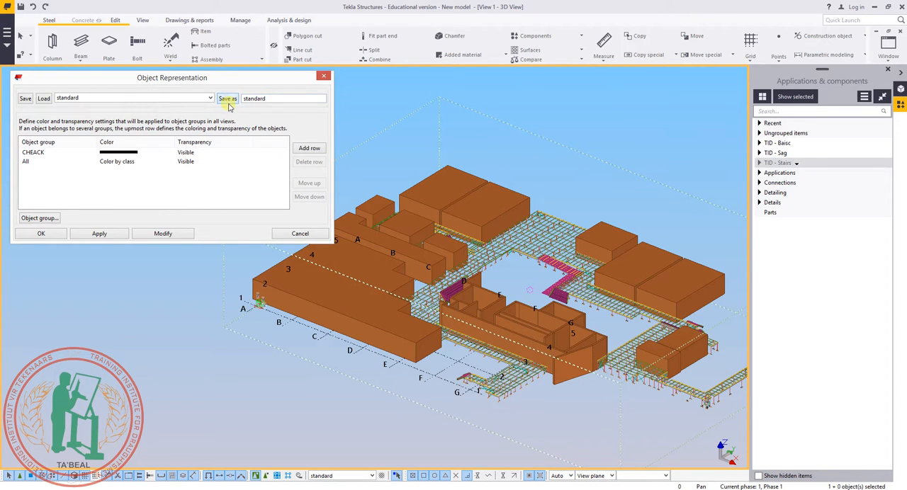
Open the current model's folder in File Explorer and go into its attributes folder.
{"action": "left_click", "coordinate": [8, 33]}
{"action": "left_click_drag", "start_coordinate": [44, 76], "coordinate": [185, 88]}
{"action": "left_click", "coordinate": [43, 139]}
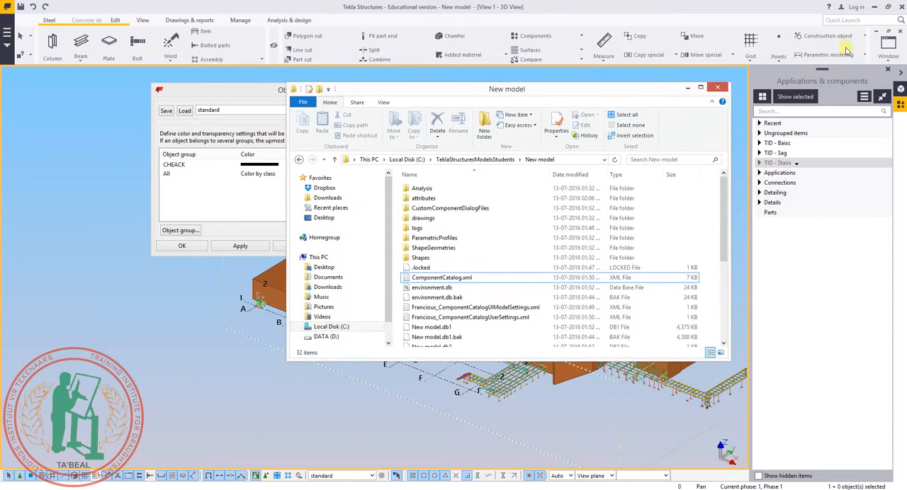
{"action": "left_click", "coordinate": [559, 294]}
{"action": "scroll", "coordinate": [559, 293], "scroll_direction": "down", "scroll_amount": 3}
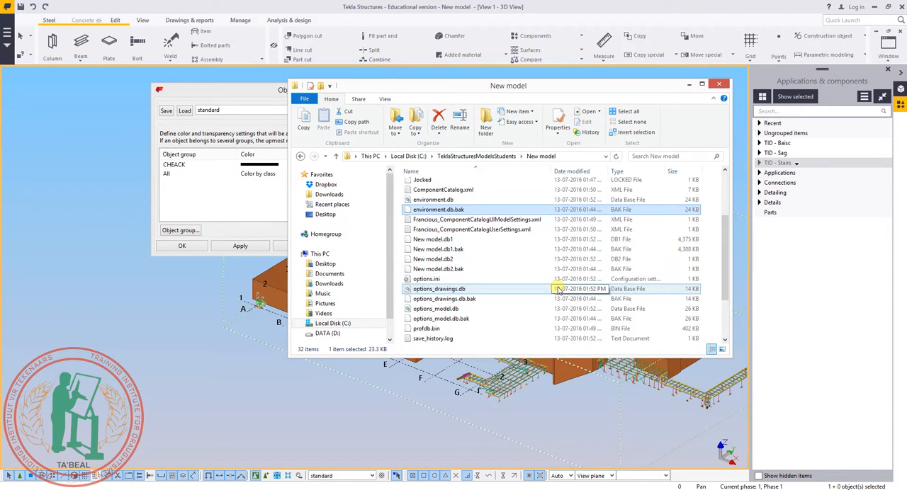
{"action": "scroll", "coordinate": [558, 291], "scroll_direction": "down", "scroll_amount": 3}
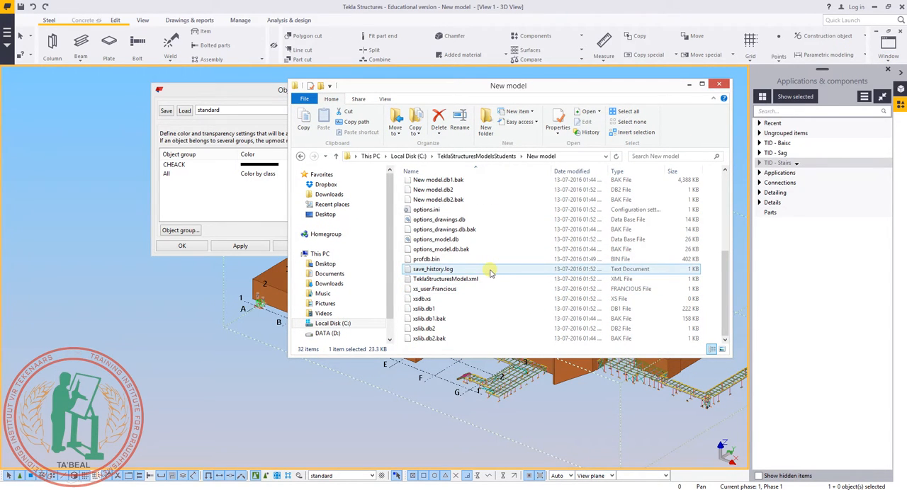
{"action": "scroll", "coordinate": [490, 273], "scroll_direction": "up", "scroll_amount": 5}
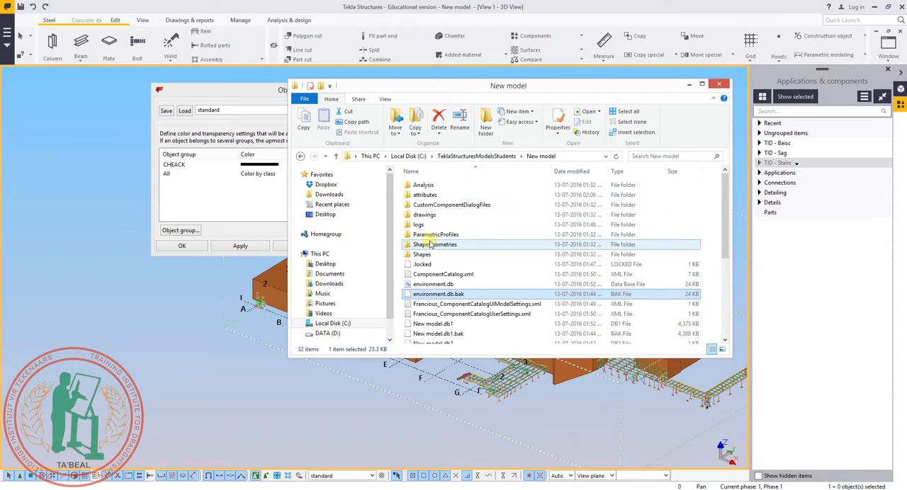
{"action": "double_click", "coordinate": [425, 194]}
Locate the saved representation file standard.rep among the files in the attributes folder and select it.
{"action": "left_click", "coordinate": [469, 226]}
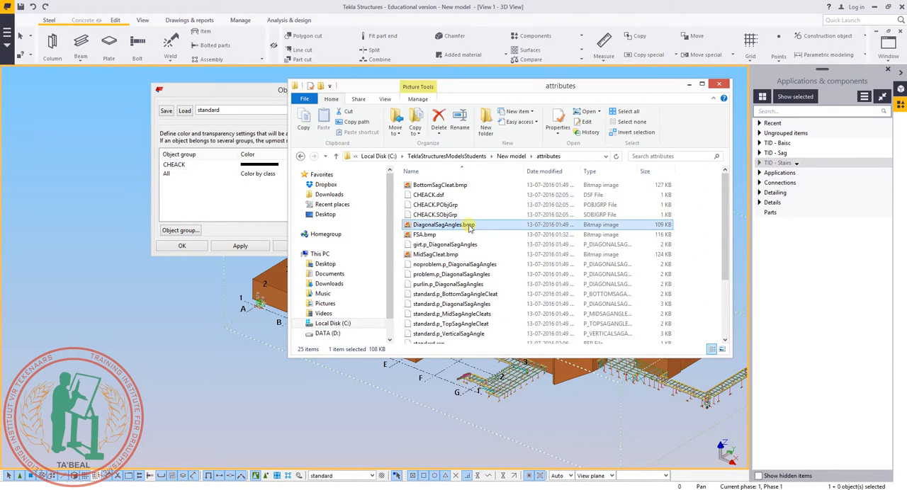
{"action": "key", "text": "s"}
{"action": "scroll", "coordinate": [469, 256], "scroll_direction": "down", "scroll_amount": 3}
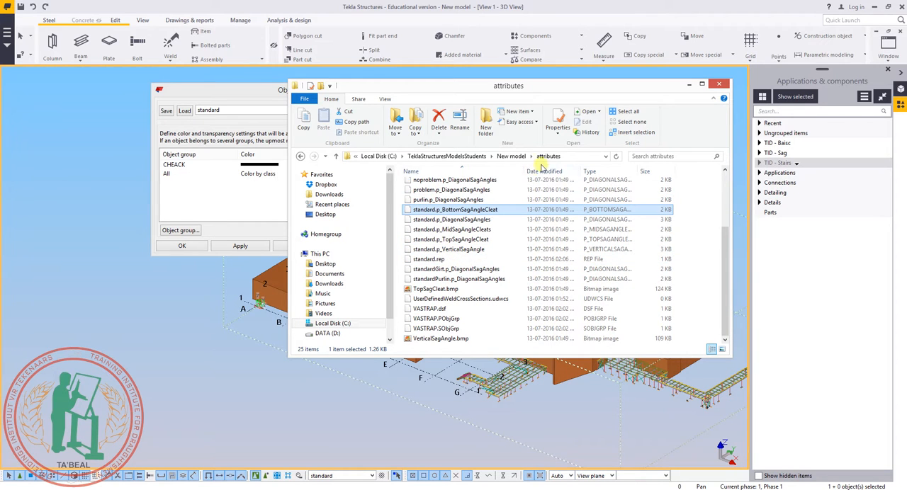
{"action": "left_click", "coordinate": [433, 260]}
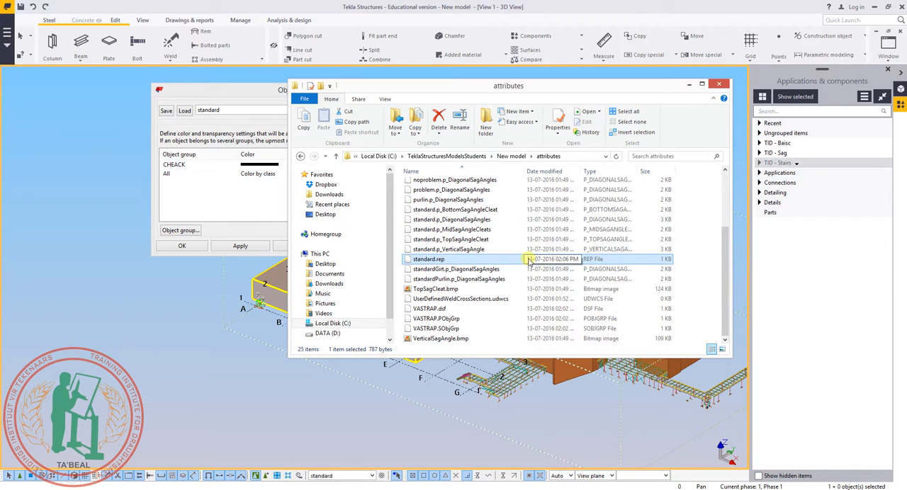
{"action": "right_click", "coordinate": [410, 262]}
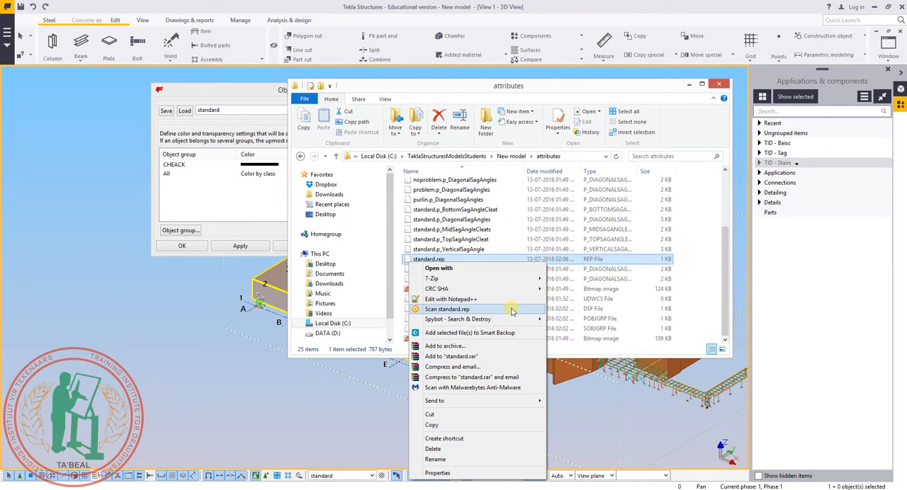
{"action": "left_click", "coordinate": [453, 221]}
{"action": "left_click", "coordinate": [433, 260]}
{"action": "scroll", "coordinate": [433, 259], "scroll_direction": "up", "scroll_amount": 3}
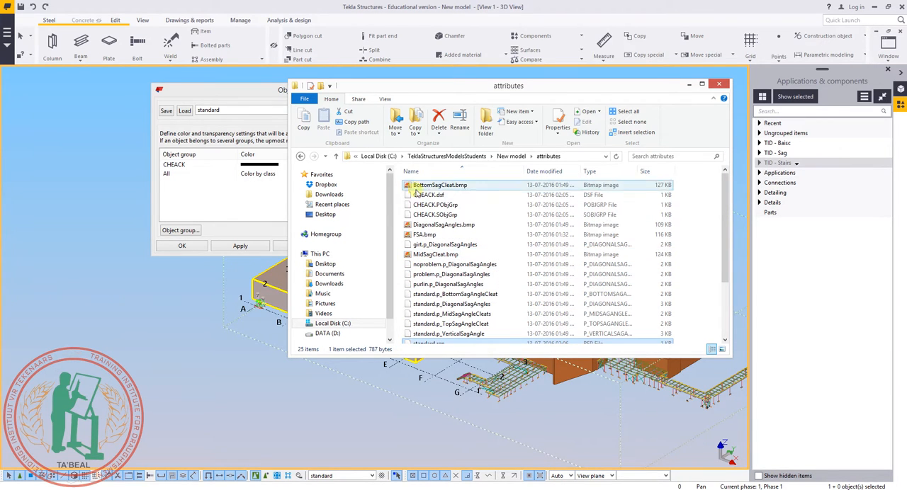
Copy the files CHEACK.dsf, CHEACK.PObjGrp, CHEACK.SObjGrp and standard.rep from the model's attributes folder.
{"action": "left_click", "coordinate": [428, 194], "text": "ctrl"}
{"action": "left_click", "coordinate": [434, 214], "text": "ctrl+shift"}
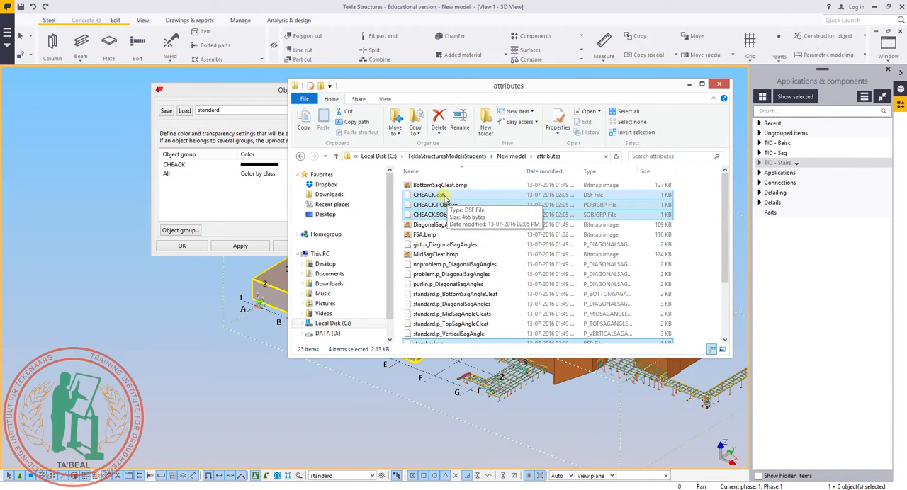
{"action": "scroll", "coordinate": [433, 220], "scroll_direction": "down", "scroll_amount": 3}
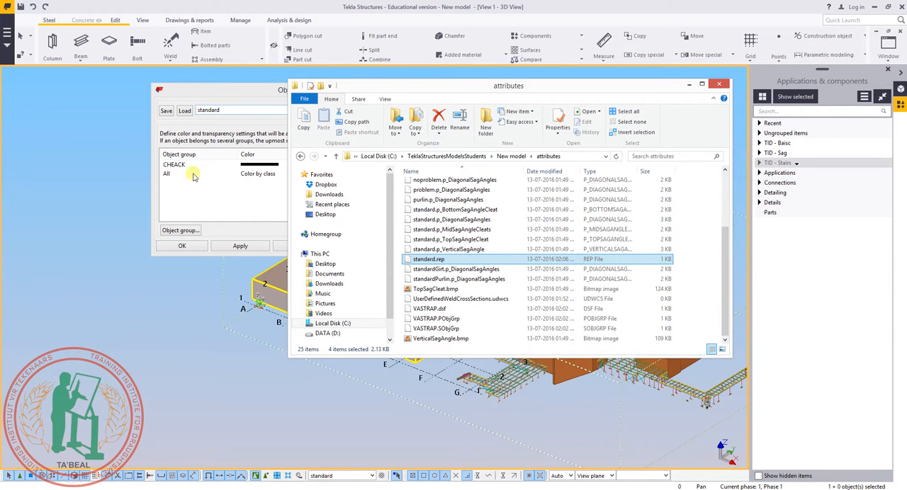
{"action": "scroll", "coordinate": [421, 203], "scroll_direction": "up", "scroll_amount": 3}
{"action": "right_click", "coordinate": [425, 207]}
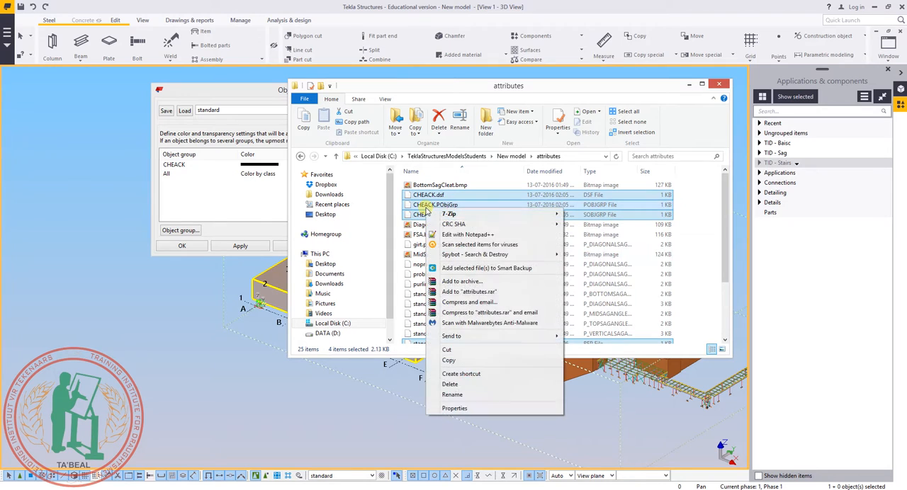
{"action": "left_click", "coordinate": [449, 361]}
Go to the southafrica environment folder under TeklaStructures, 2016, Environments on the C: drive.
{"action": "left_click", "coordinate": [379, 156]}
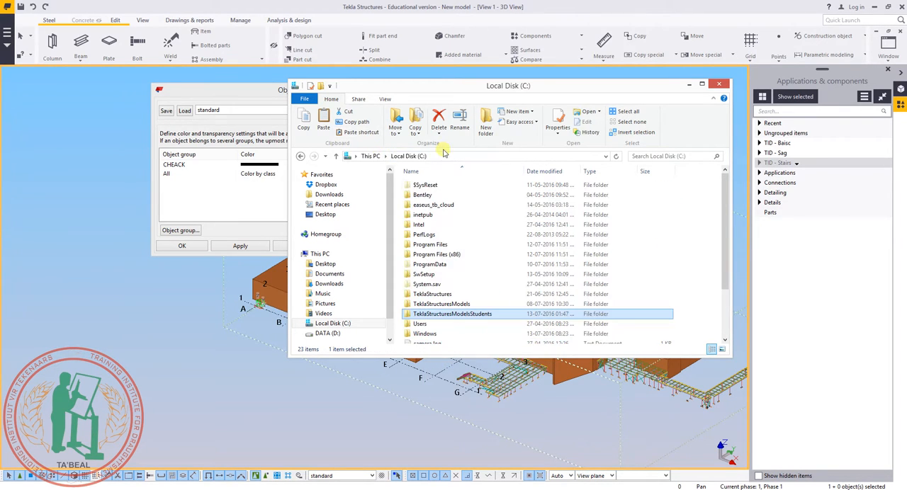
{"action": "double_click", "coordinate": [425, 294]}
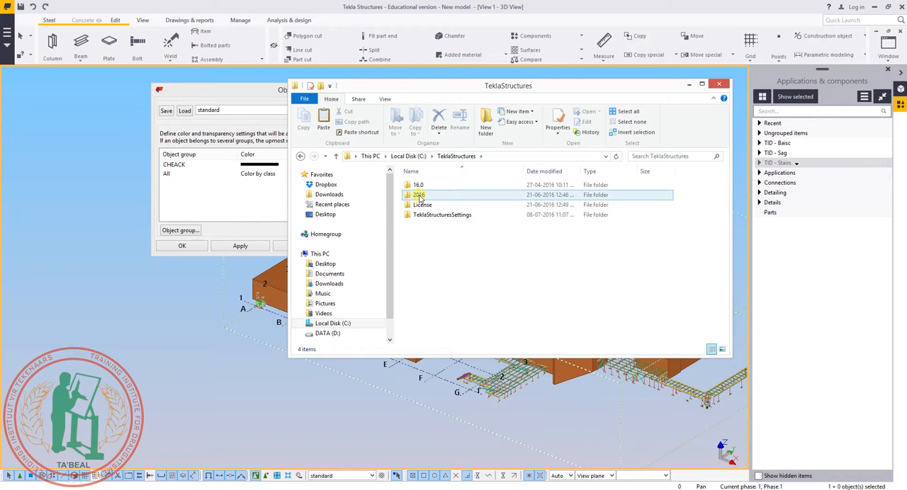
{"action": "double_click", "coordinate": [418, 196]}
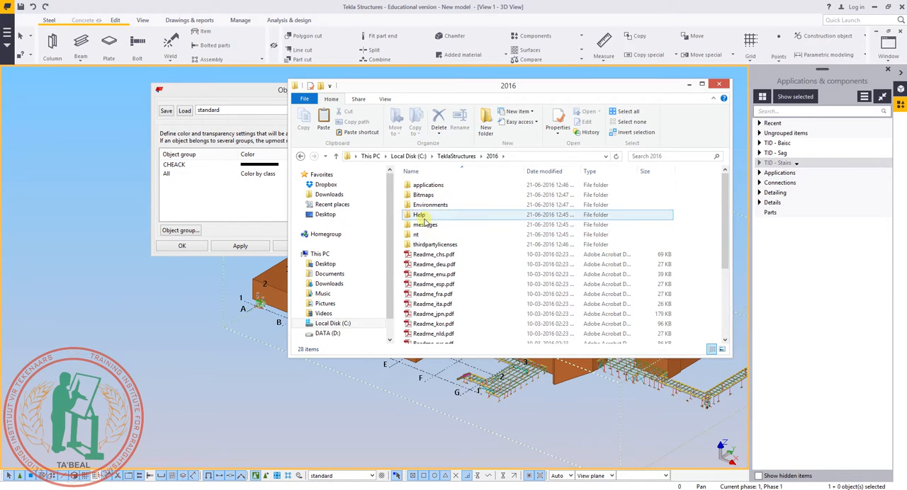
{"action": "double_click", "coordinate": [425, 205]}
{"action": "double_click", "coordinate": [419, 215]}
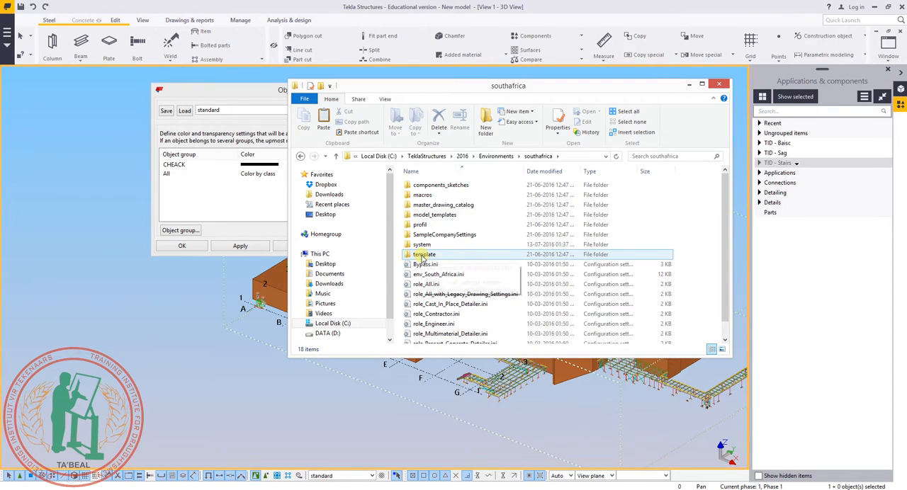
{"action": "double_click", "coordinate": [423, 255]}
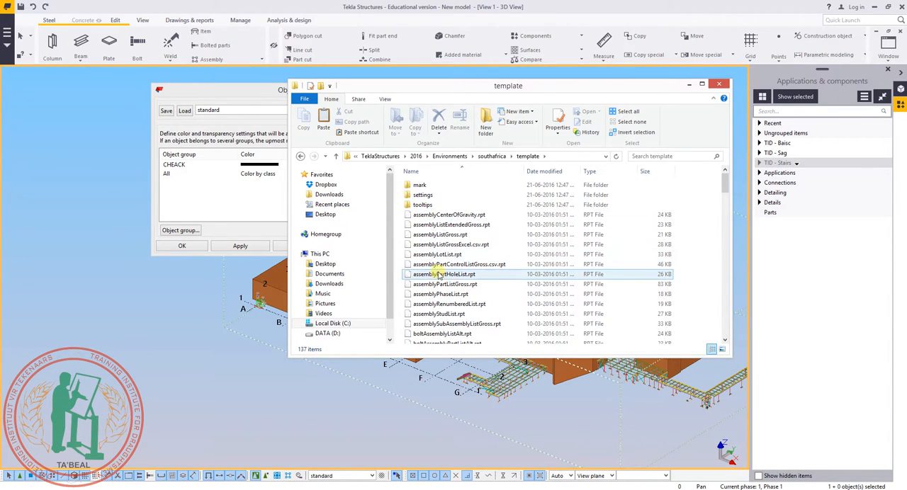
{"action": "left_click", "coordinate": [494, 156]}
Search the southafrica folder for .rep files and open the folder that contains standard.rep.
{"action": "left_click", "coordinate": [656, 157]}
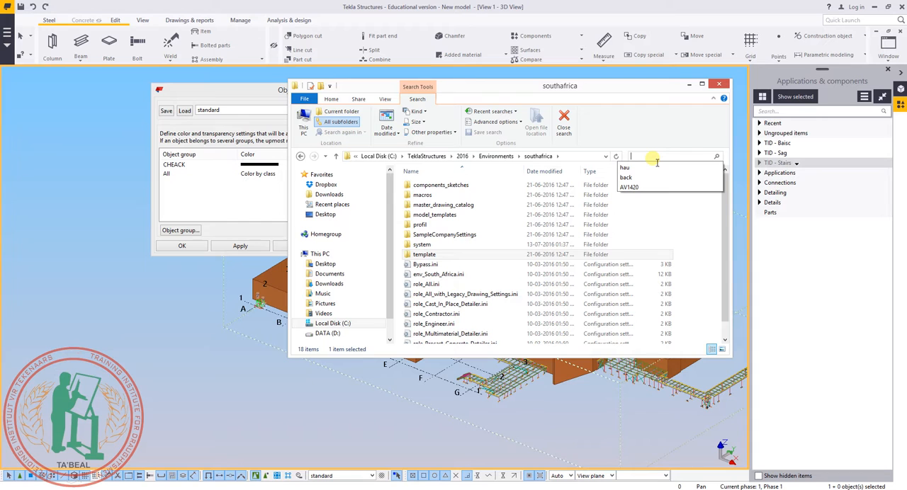
{"action": "type", "text": ".rep"}
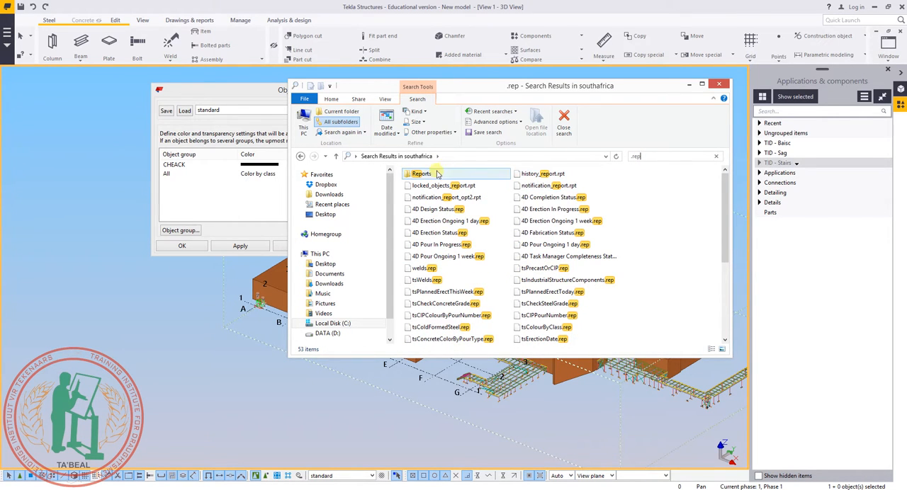
{"action": "left_click", "coordinate": [563, 220]}
{"action": "scroll", "coordinate": [571, 223], "scroll_direction": "down", "scroll_amount": 4}
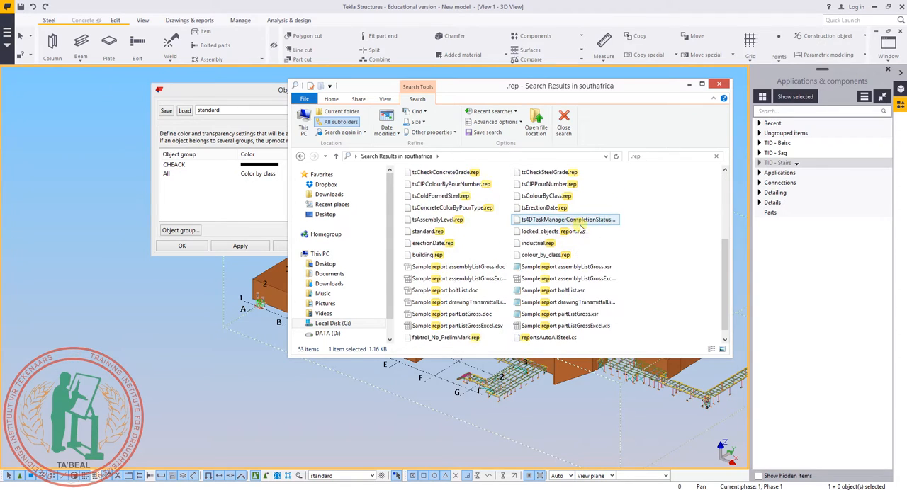
{"action": "scroll", "coordinate": [531, 226], "scroll_direction": "down", "scroll_amount": 1}
{"action": "left_click", "coordinate": [424, 221]}
{"action": "right_click", "coordinate": [424, 224]}
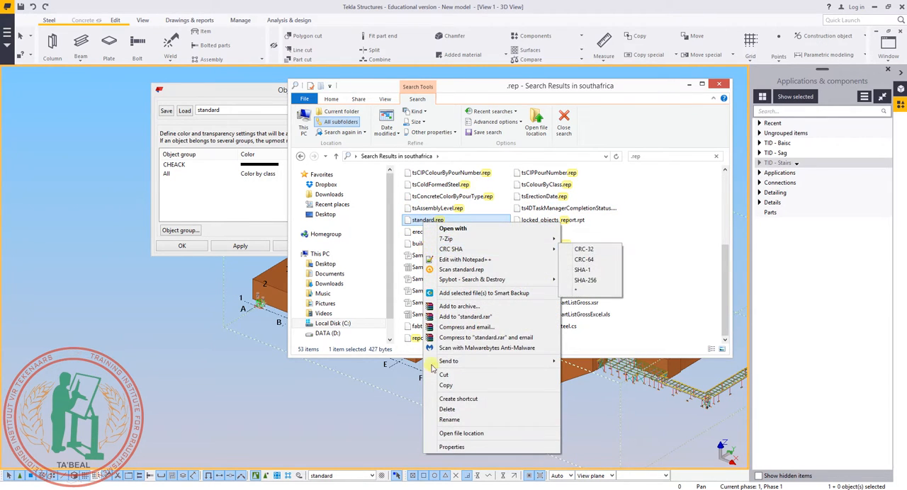
{"action": "left_click", "coordinate": [455, 434]}
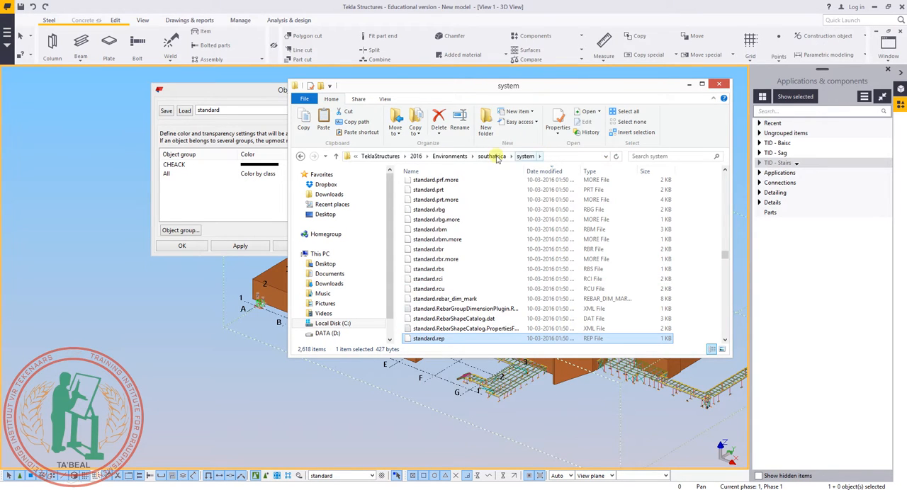
Paste the copied files into the southafrica environment's system folder, replacing the existing standard.rep.
{"action": "left_click", "coordinate": [492, 156]}
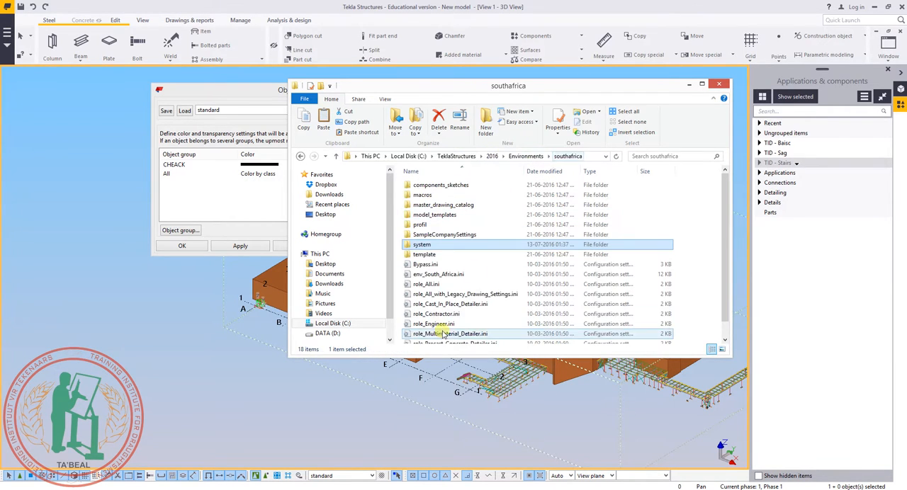
{"action": "double_click", "coordinate": [422, 245]}
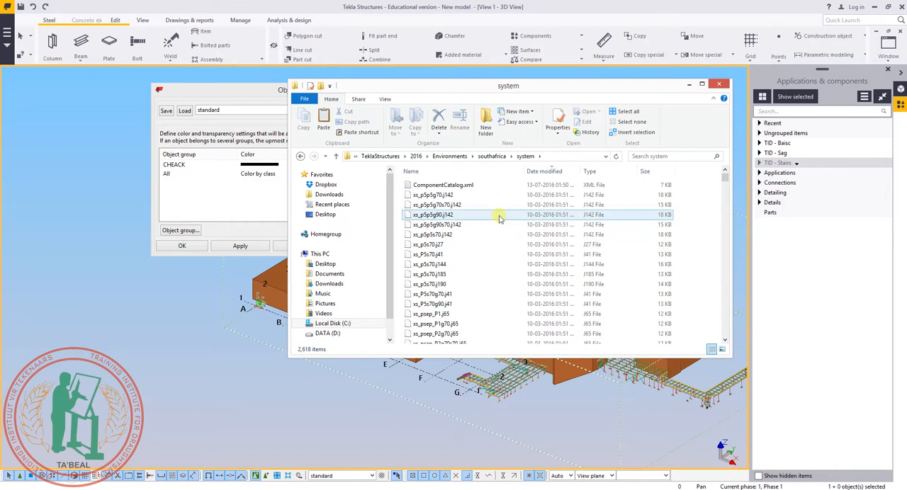
{"action": "right_click", "coordinate": [704, 222]}
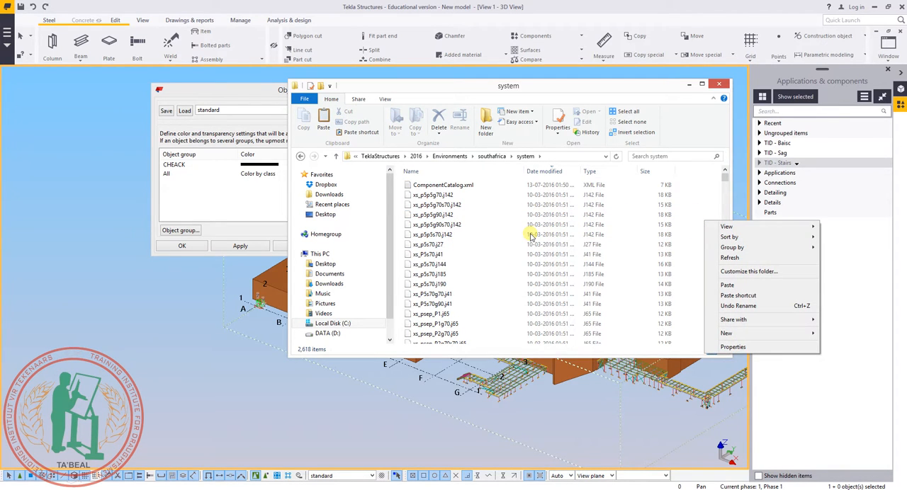
{"action": "left_click", "coordinate": [727, 284]}
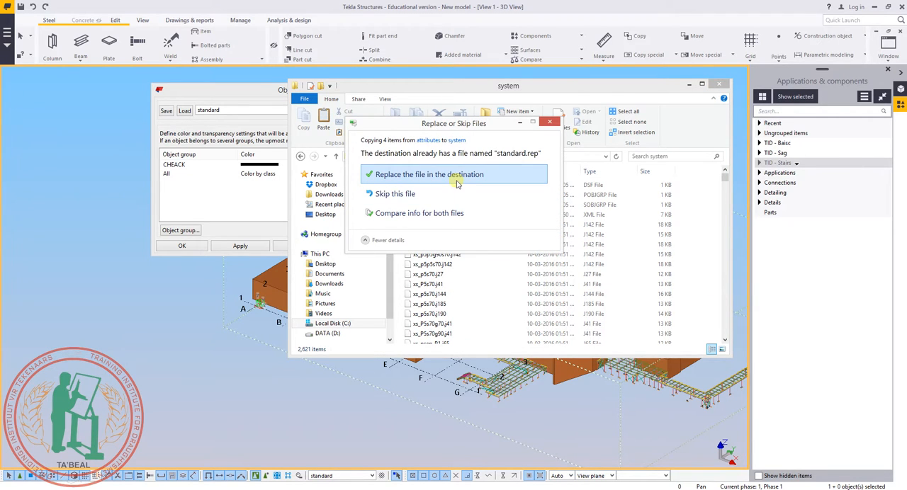
{"action": "left_click", "coordinate": [457, 183]}
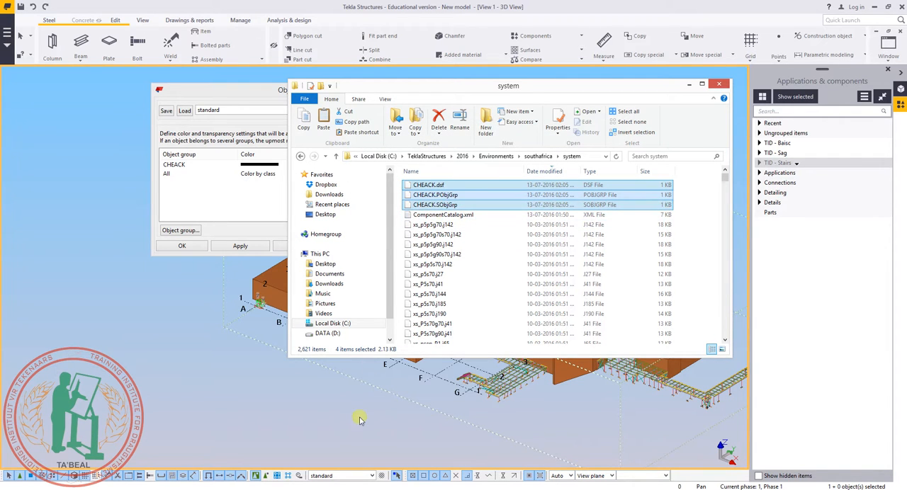
Return to the Tekla Structures model view and inspect the part colors at the bracing connections up close.
{"action": "left_click", "coordinate": [352, 395]}
{"action": "left_click", "coordinate": [464, 88]}
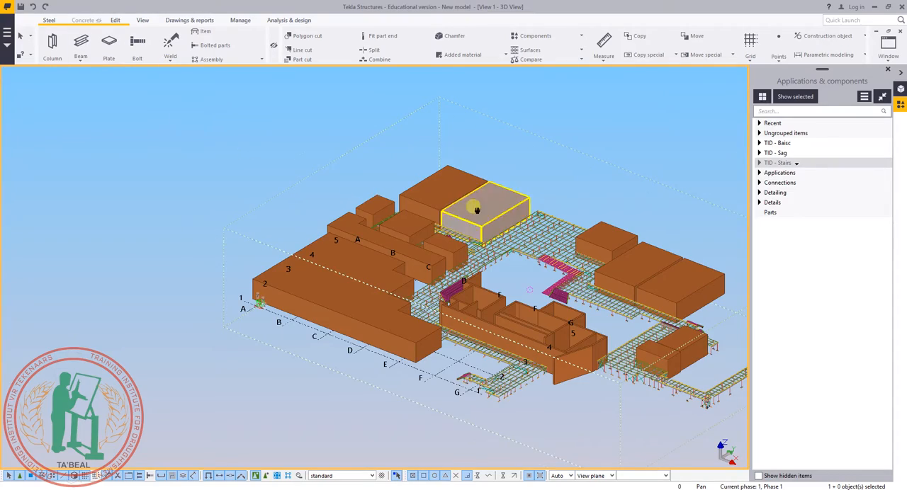
{"action": "scroll", "coordinate": [426, 234], "scroll_direction": "up", "scroll_amount": 5}
{"action": "scroll", "coordinate": [369, 258], "scroll_direction": "up", "scroll_amount": 3}
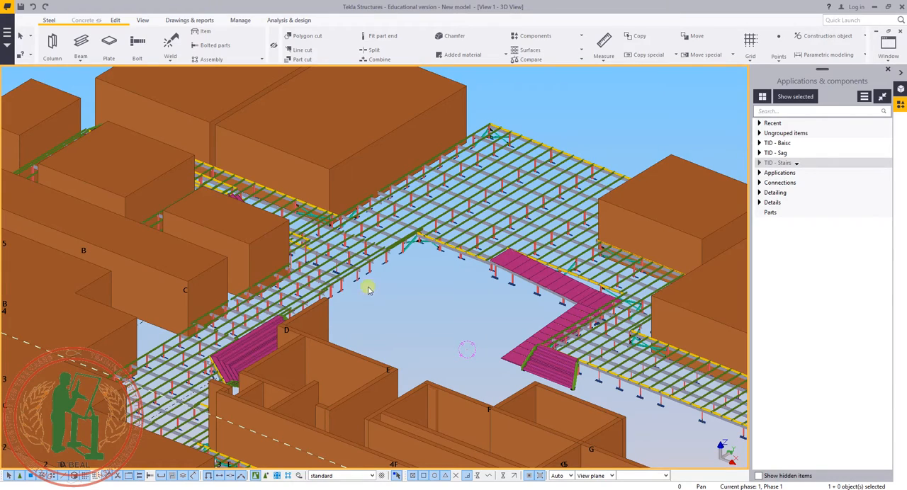
{"action": "scroll", "coordinate": [496, 138], "scroll_direction": "up", "scroll_amount": 10}
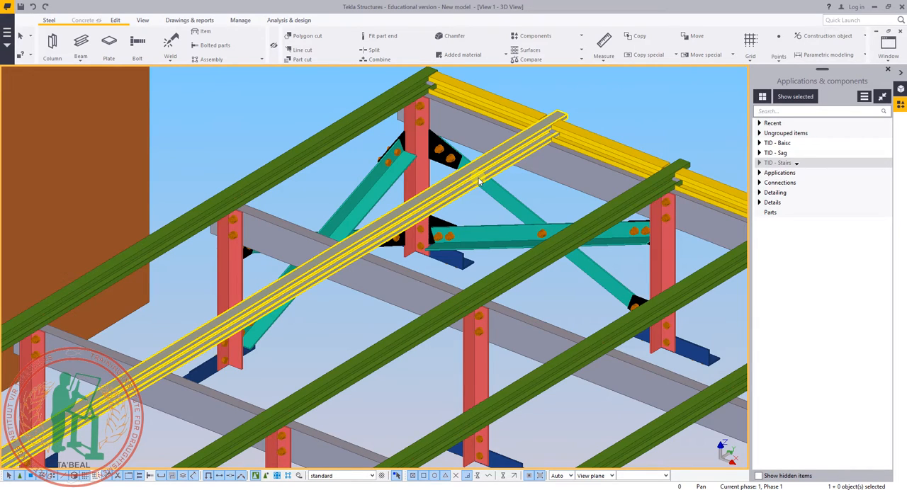
{"action": "scroll", "coordinate": [441, 127], "scroll_direction": "up", "scroll_amount": 4}
{"action": "scroll", "coordinate": [350, 182], "scroll_direction": "down", "scroll_amount": 6}
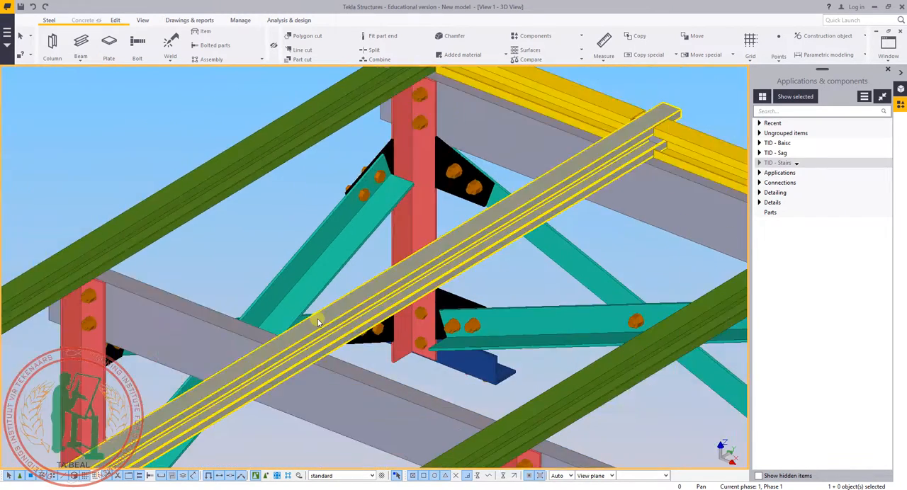